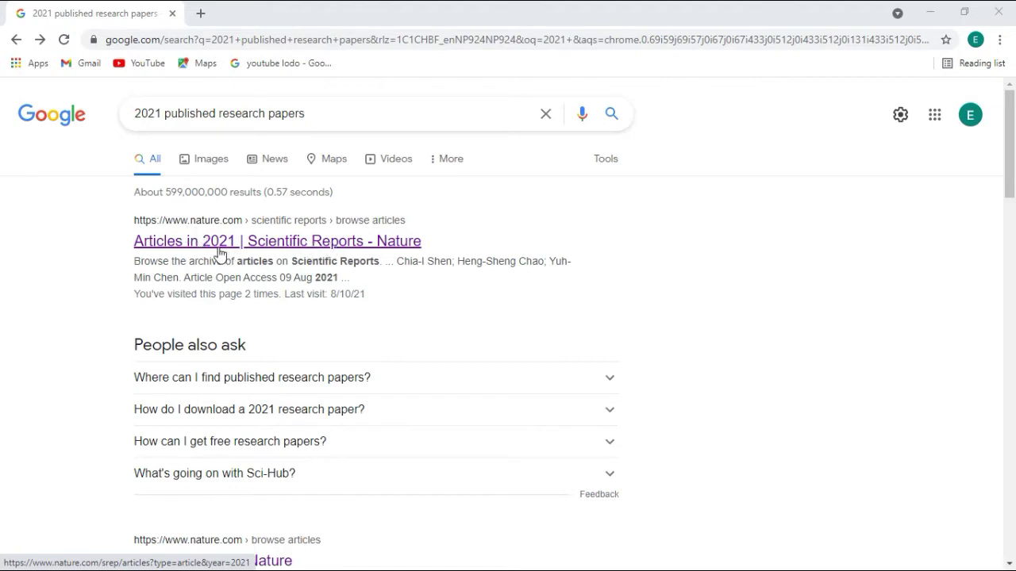
scroll(217, 254, down, 4)
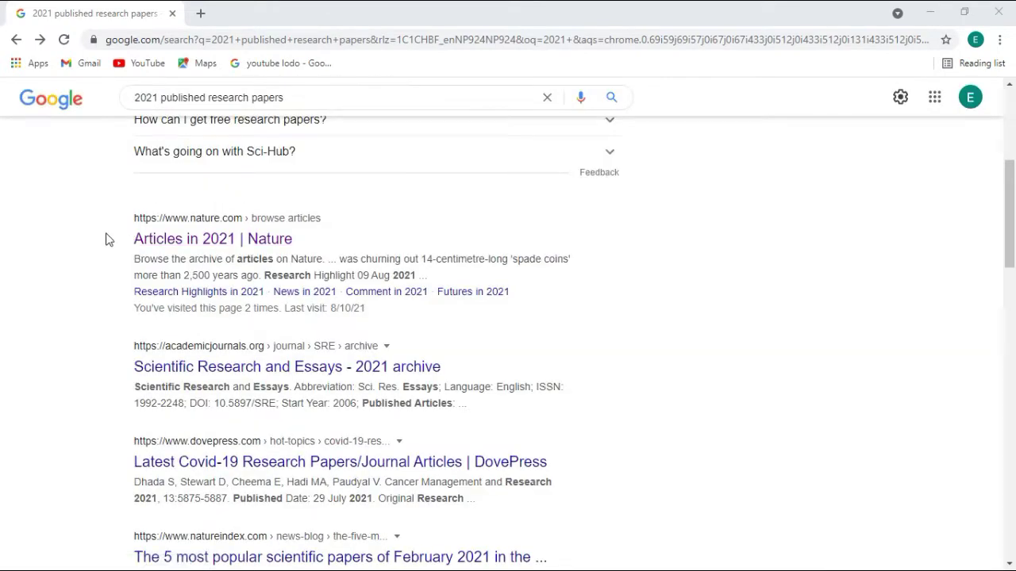
scroll(106, 238, up, 4)
scroll(109, 239, down, 4)
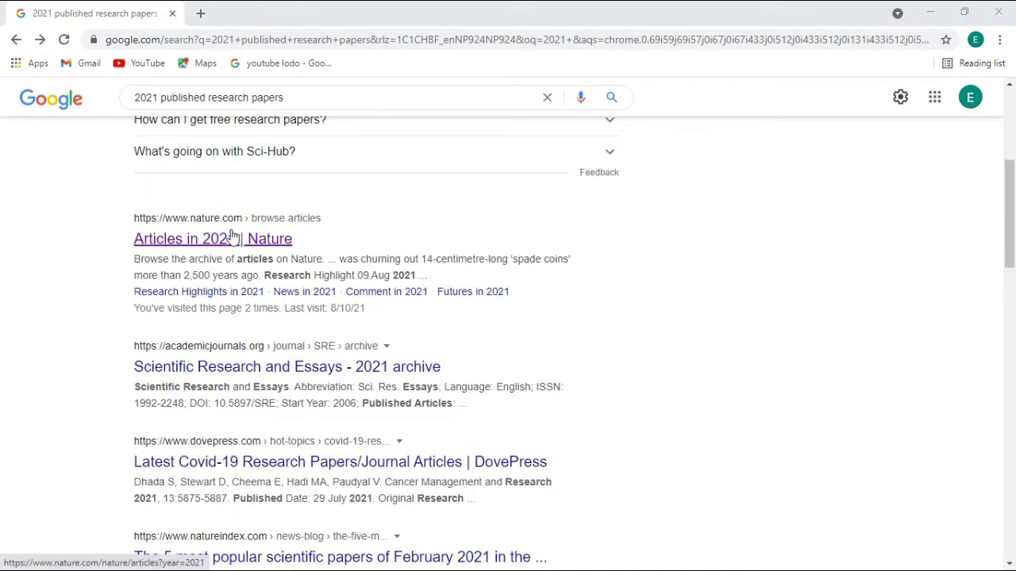
scroll(230, 237, up, 4)
drag(309, 113, 130, 103)
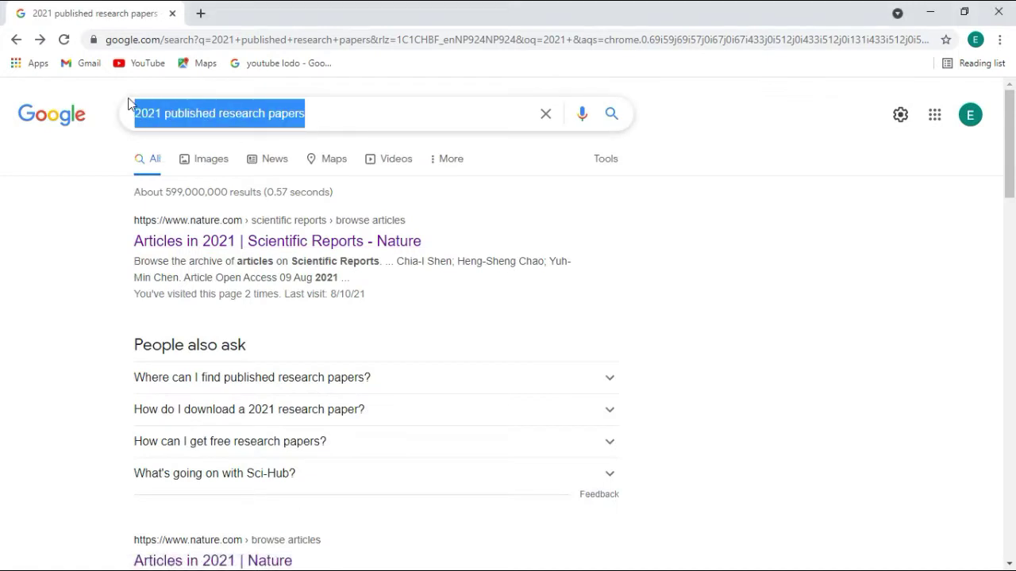
click(340, 121)
click(132, 192)
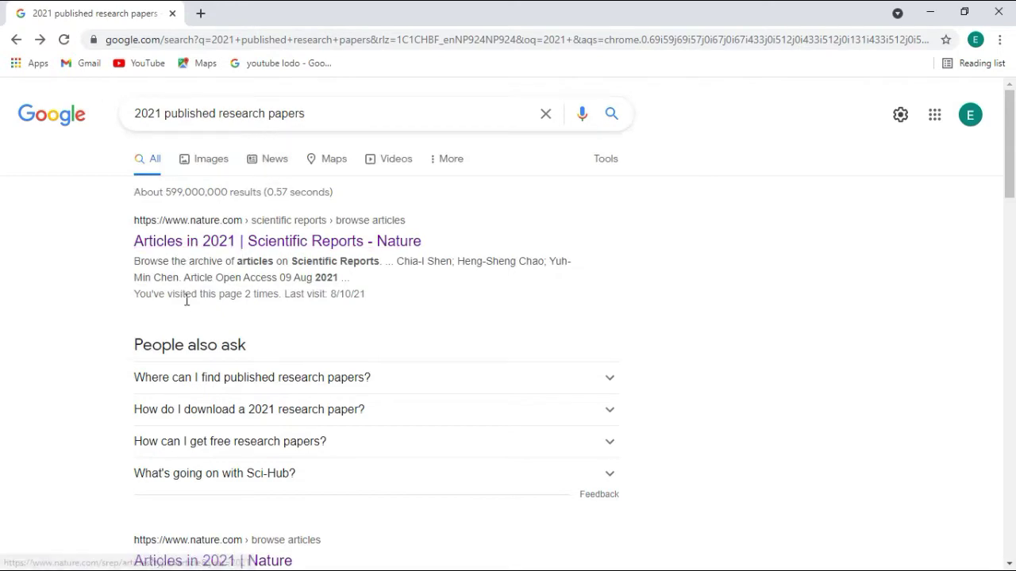
scroll(123, 369, down, 4)
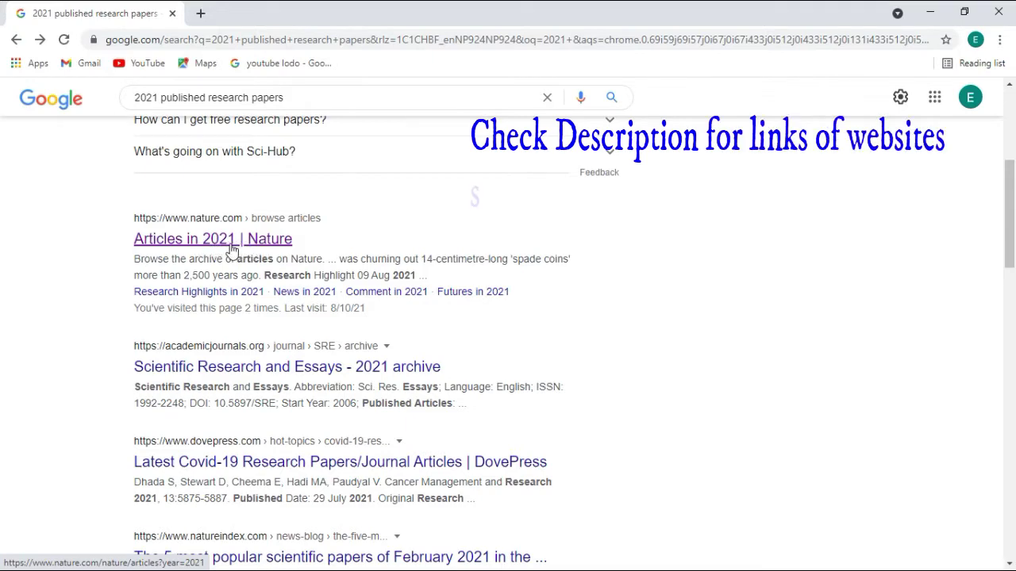
scroll(234, 248, up, 4)
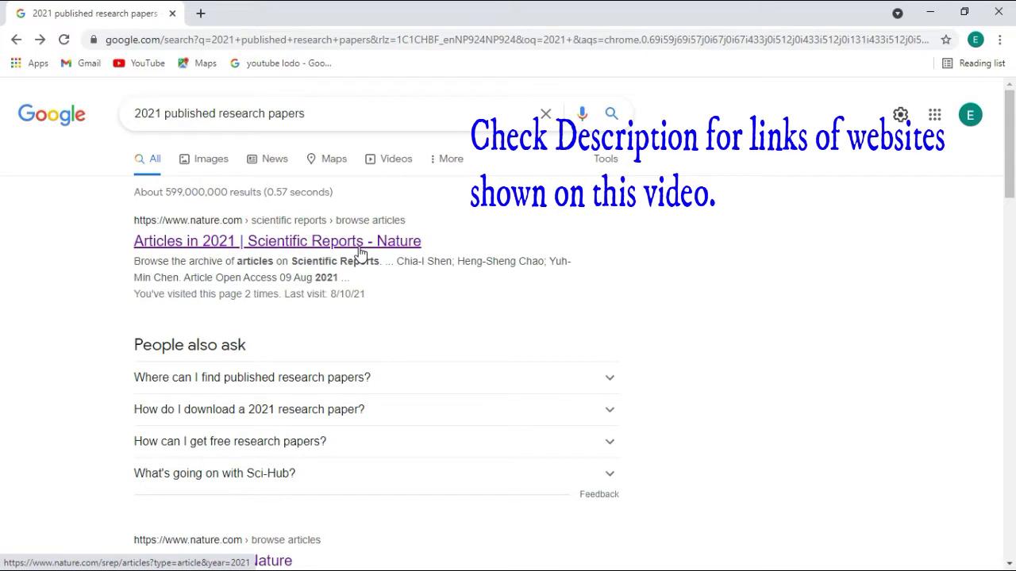
scroll(359, 253, down, 4)
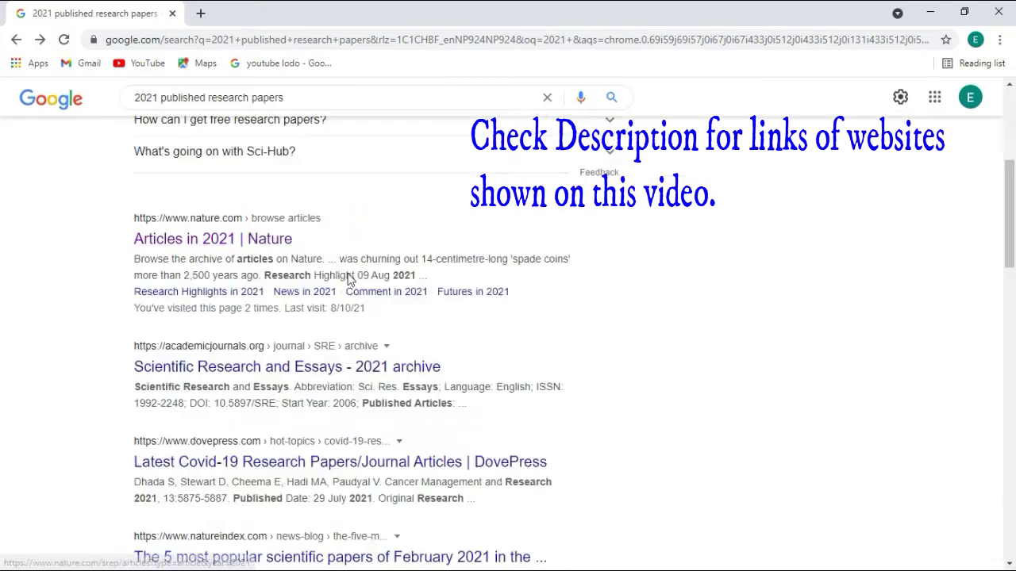
Step: Open the 'Articles in 2021 | Nature' result and scroll down to its 111-page pagination
click(180, 246)
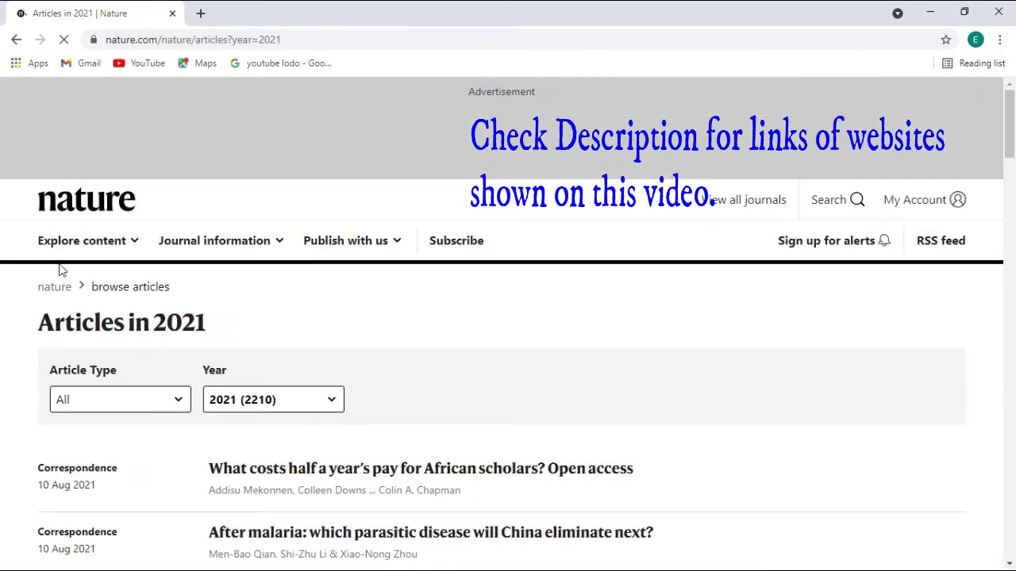
scroll(195, 259, down, 7)
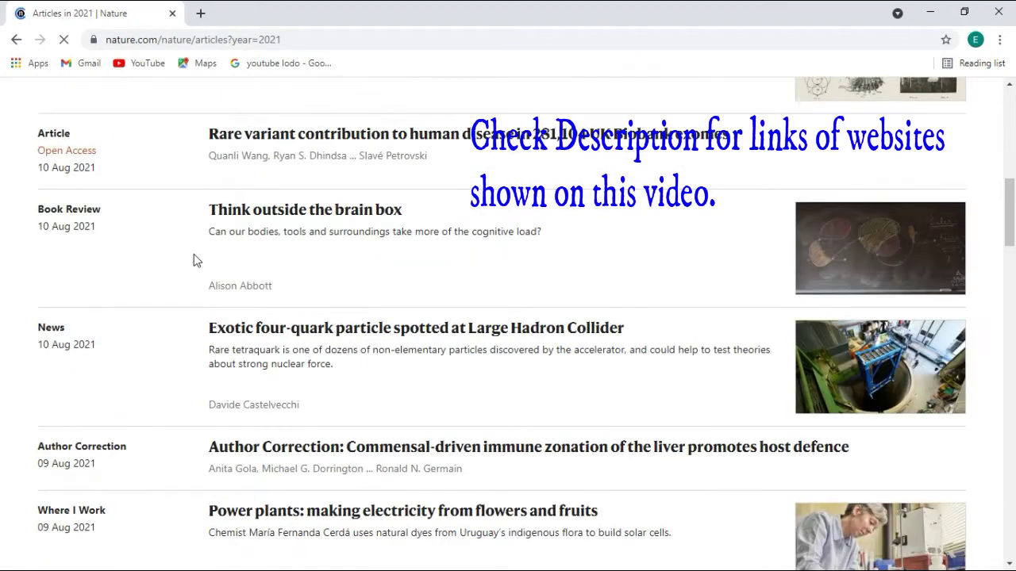
scroll(195, 259, up, 3)
scroll(193, 259, down, 4)
scroll(193, 259, up, 4)
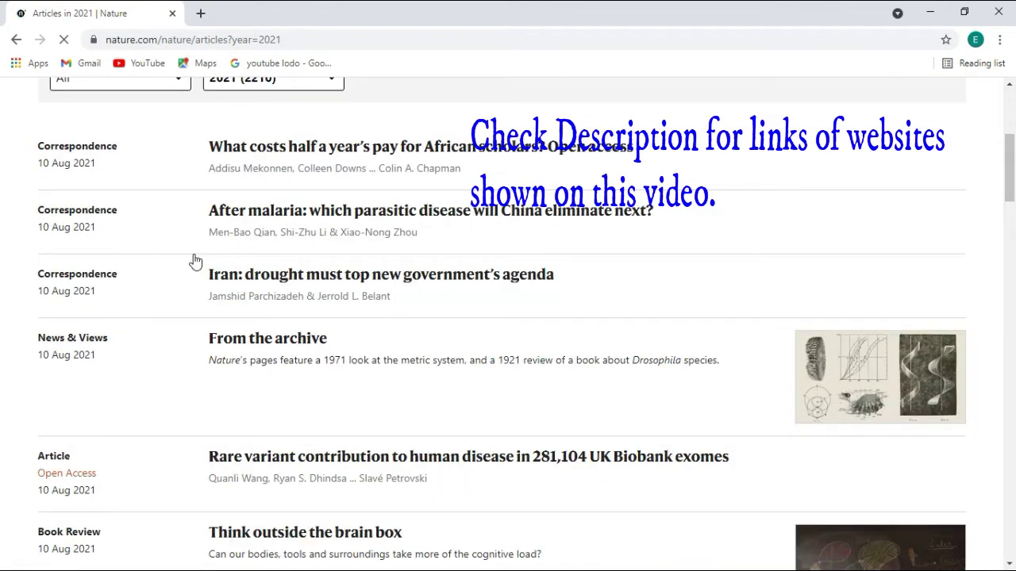
scroll(86, 182, down, 4)
scroll(87, 182, up, 4)
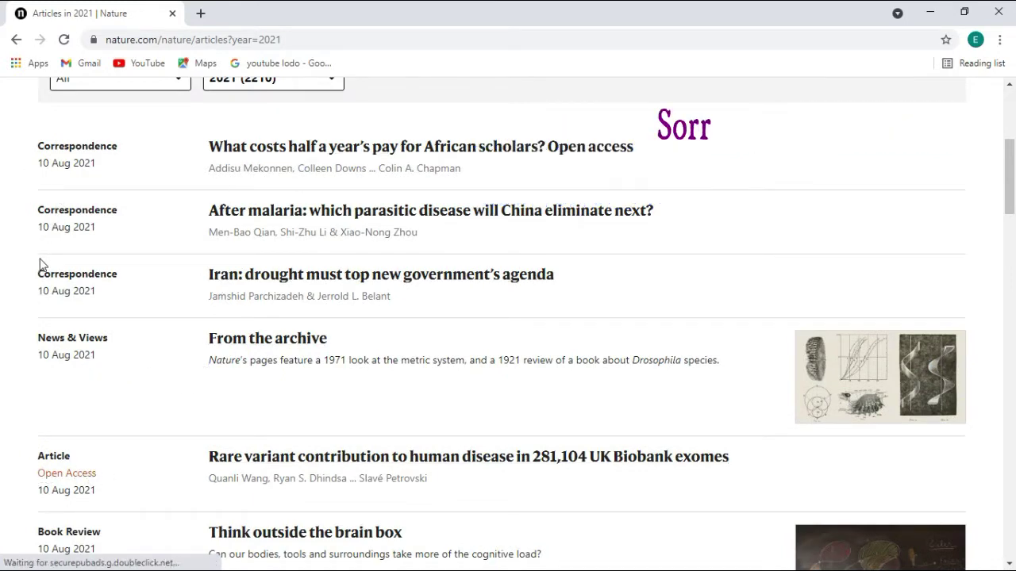
scroll(39, 266, down, 4)
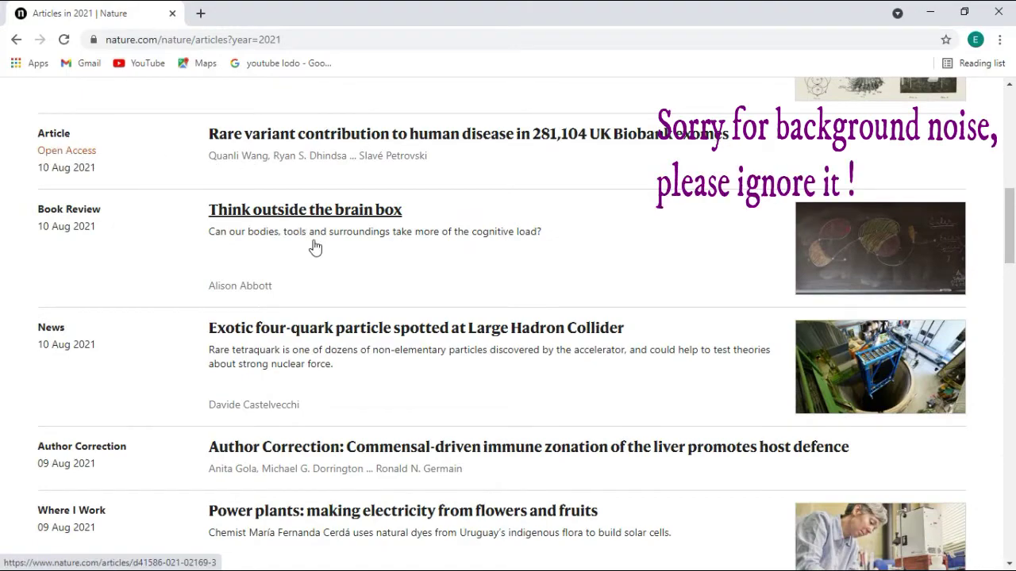
scroll(259, 221, down, 8)
scroll(259, 223, down, 15)
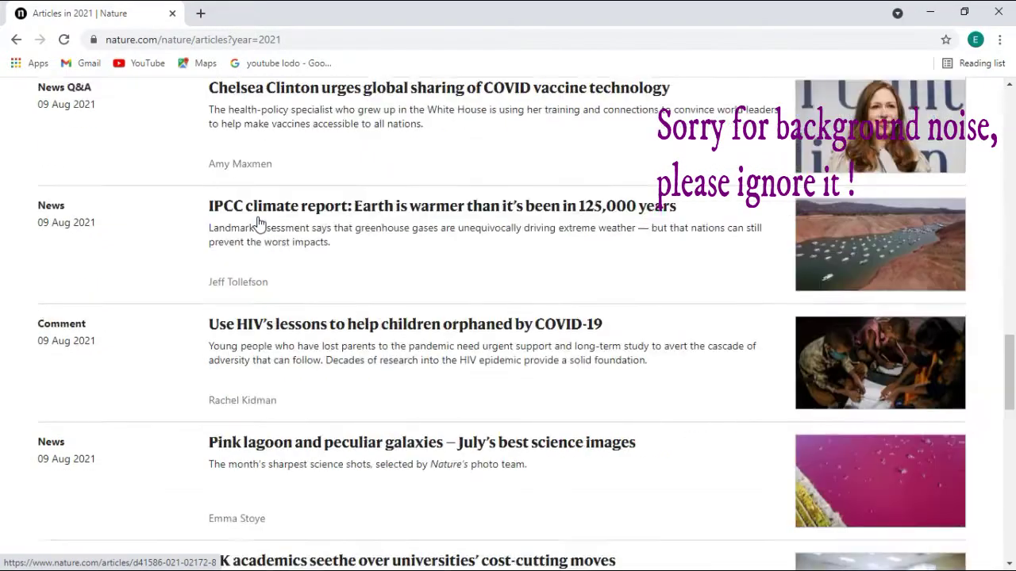
scroll(257, 222, up, 4)
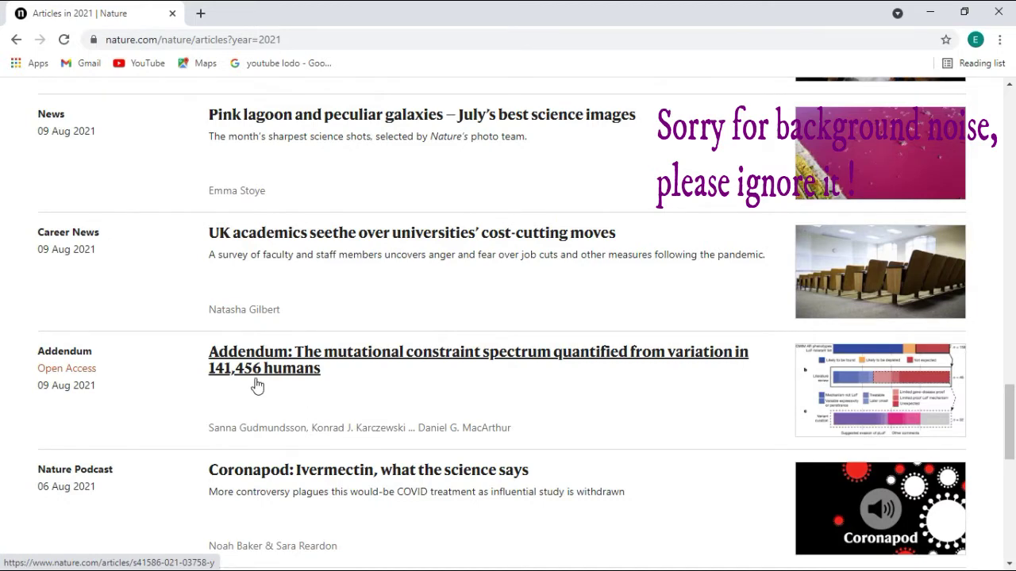
scroll(256, 385, down, 4)
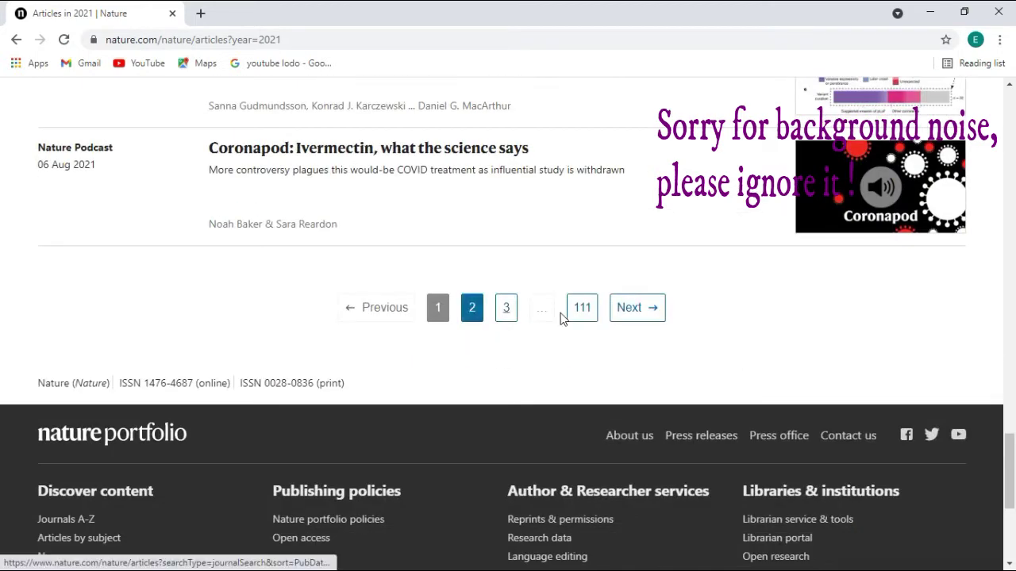
Step: Go to page 2 of the 2021 articles and browse down to the Jupiter polar aurorae article
click(473, 309)
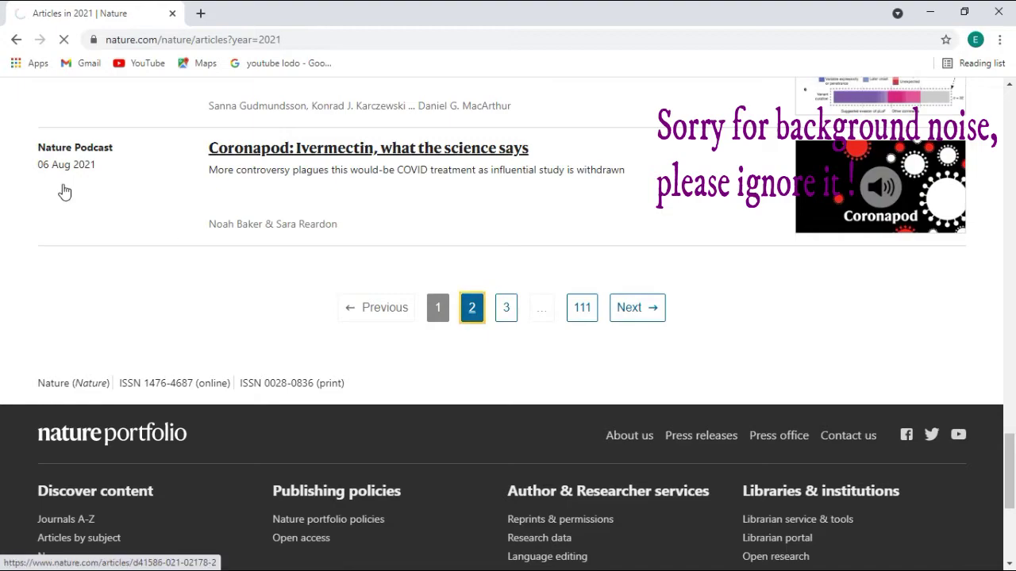
scroll(103, 344, down, 8)
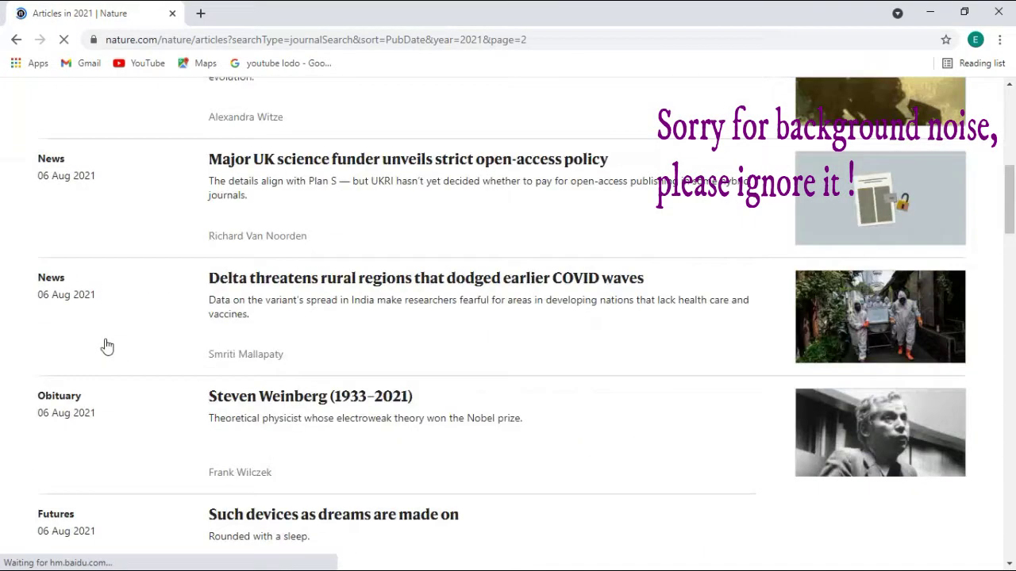
scroll(79, 281, down, 12)
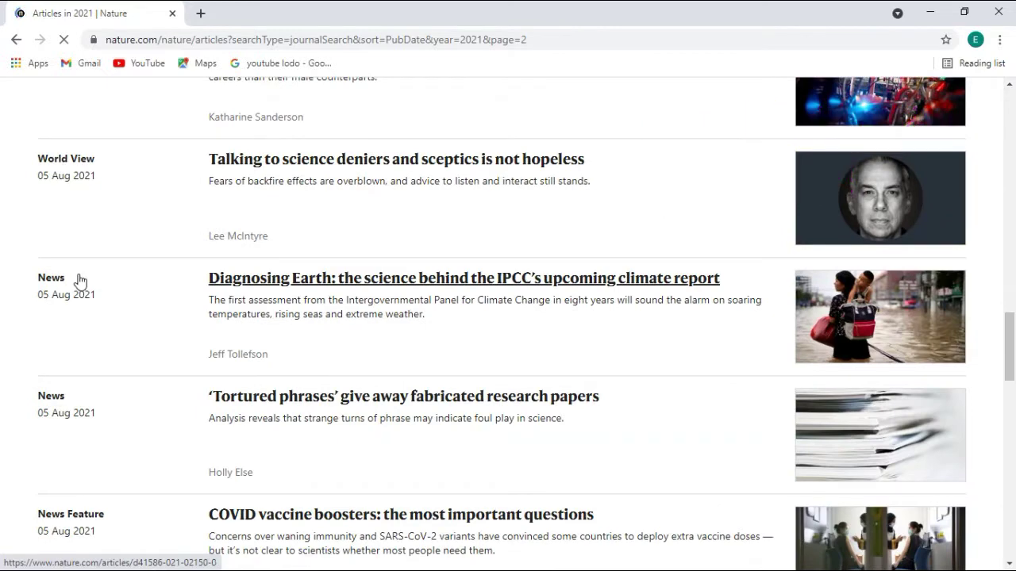
scroll(80, 281, up, 20)
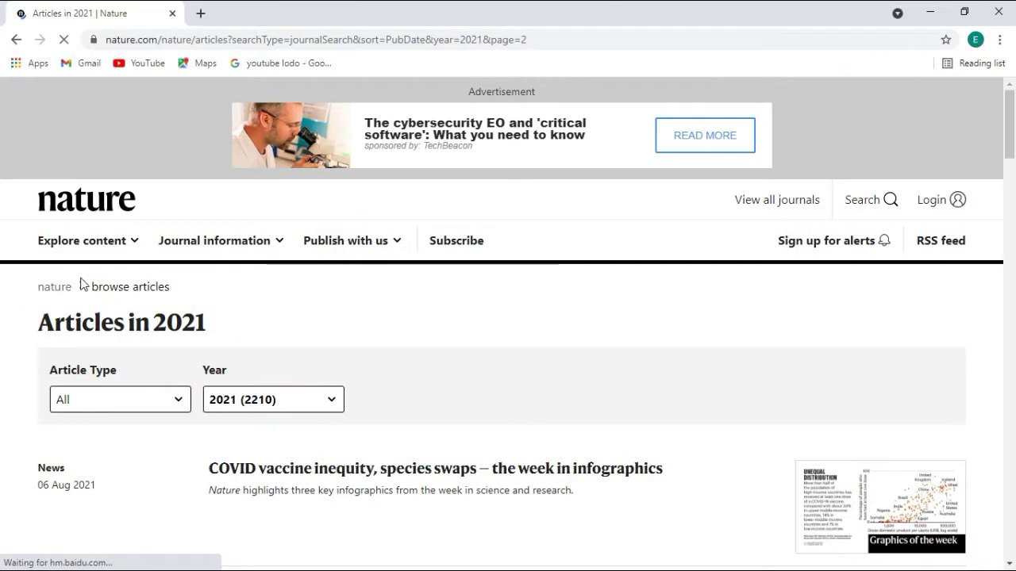
scroll(88, 288, down, 4)
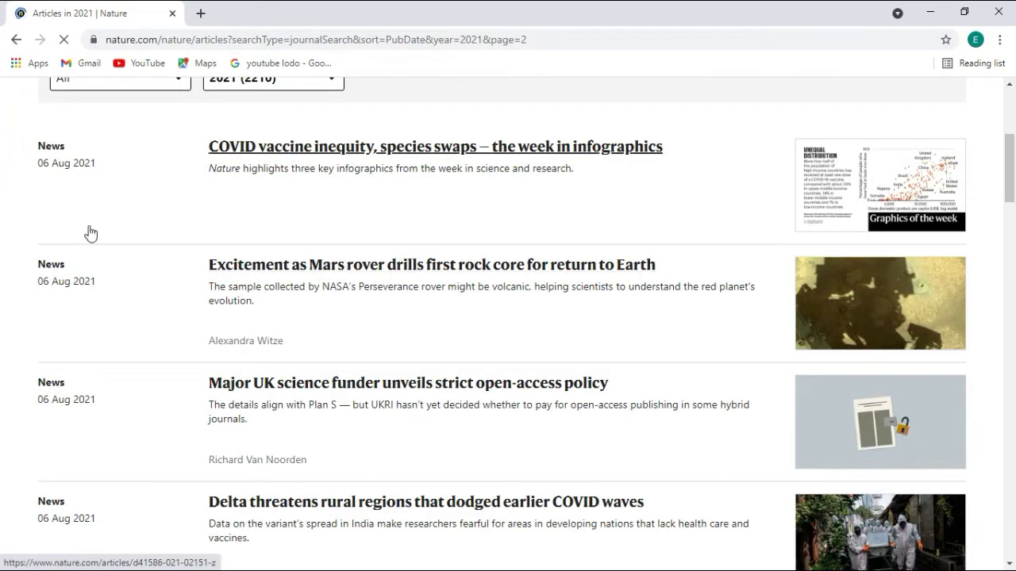
scroll(90, 236, down, 4)
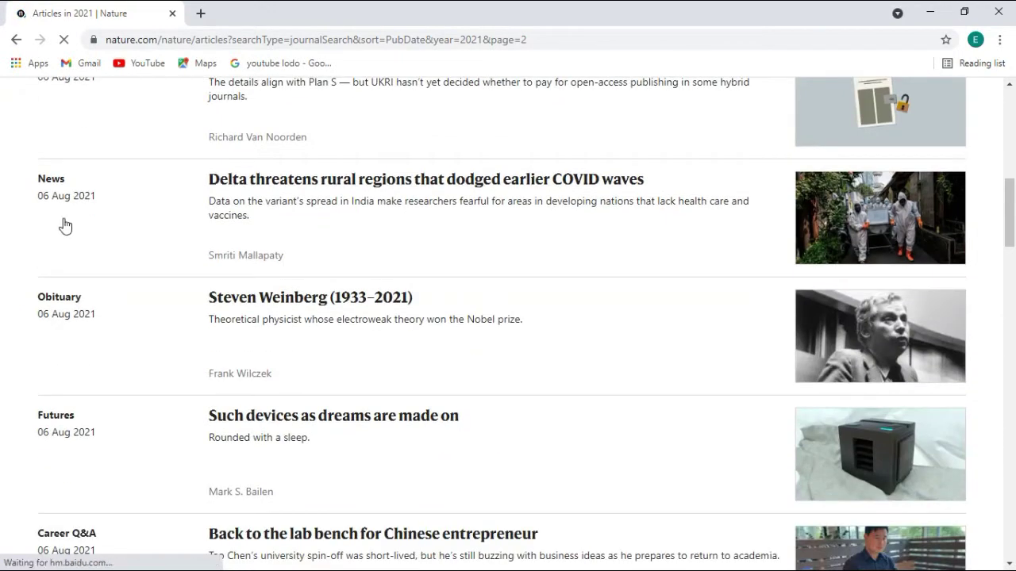
scroll(136, 426, up, 6)
scroll(117, 392, up, 3)
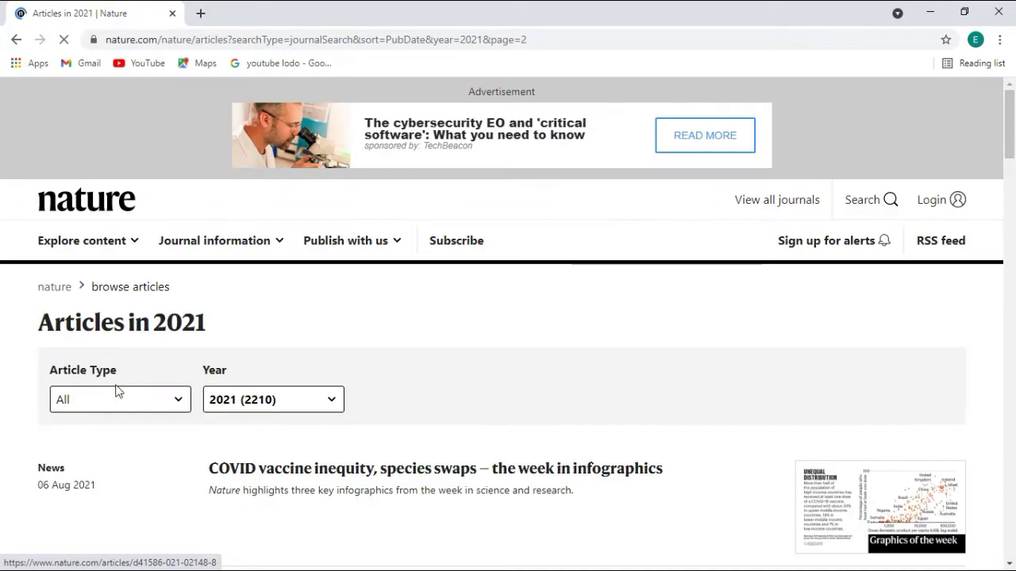
scroll(116, 389, down, 4)
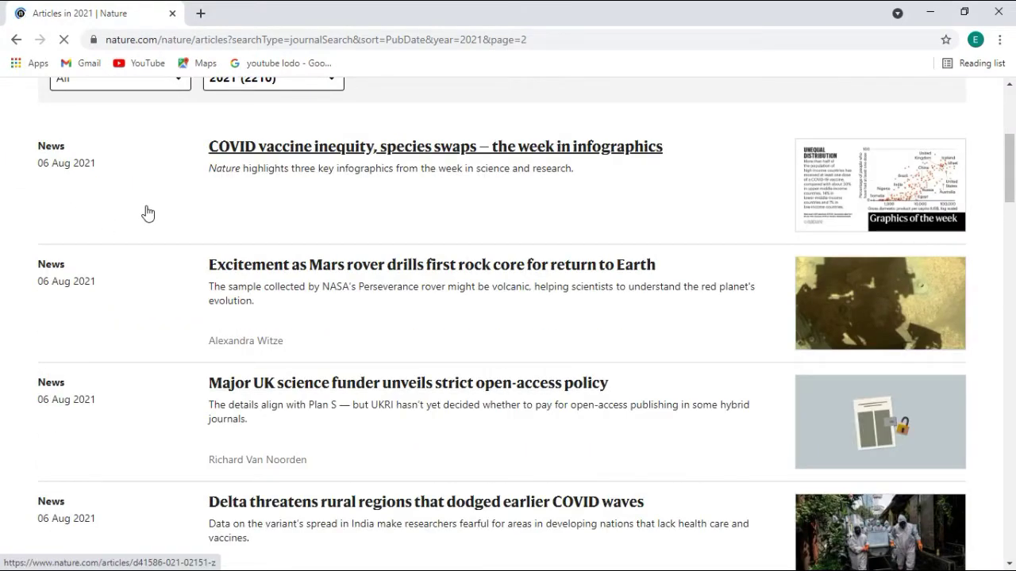
scroll(143, 230, down, 18)
scroll(91, 227, down, 11)
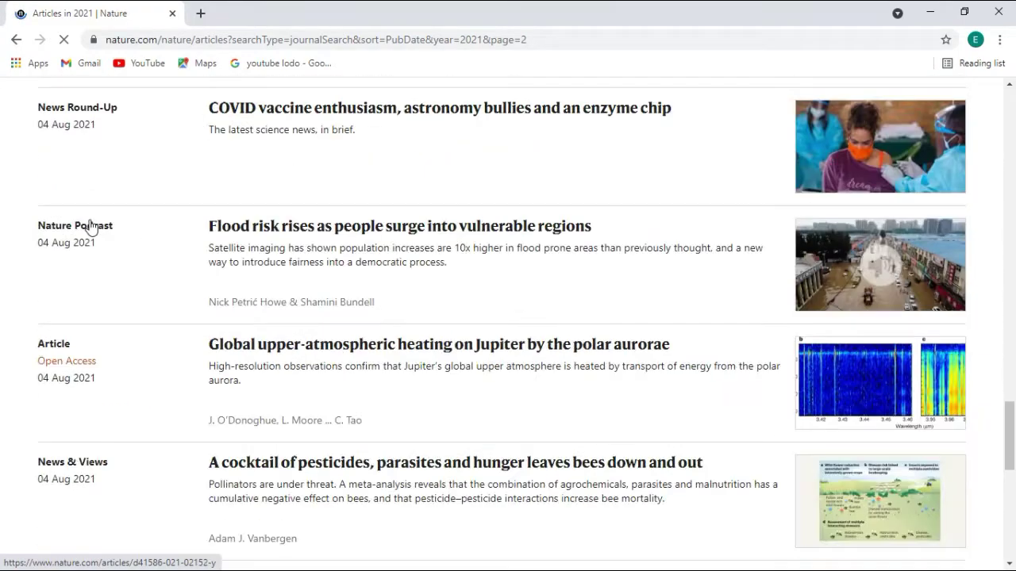
scroll(151, 261, up, 8)
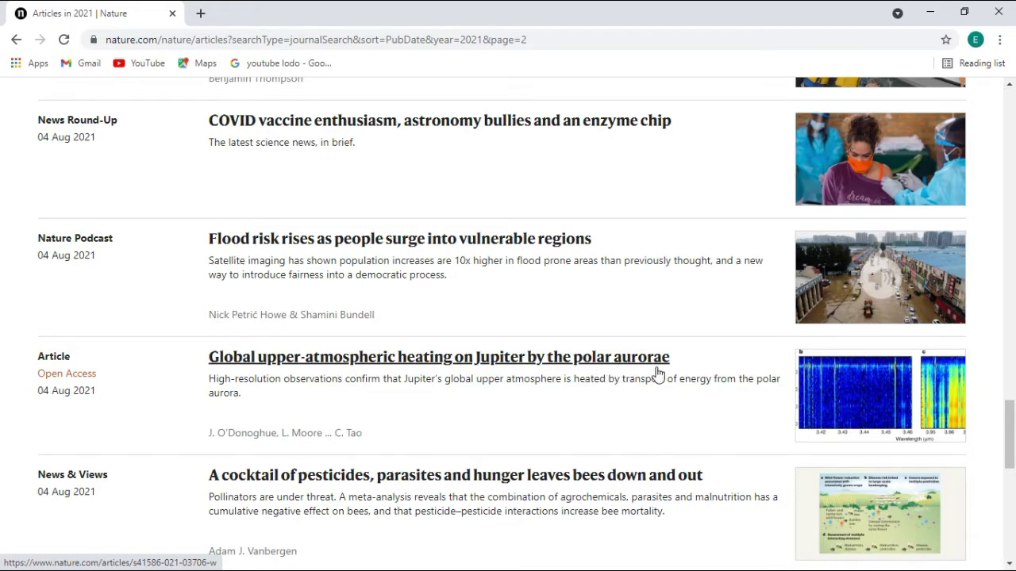
click(258, 361)
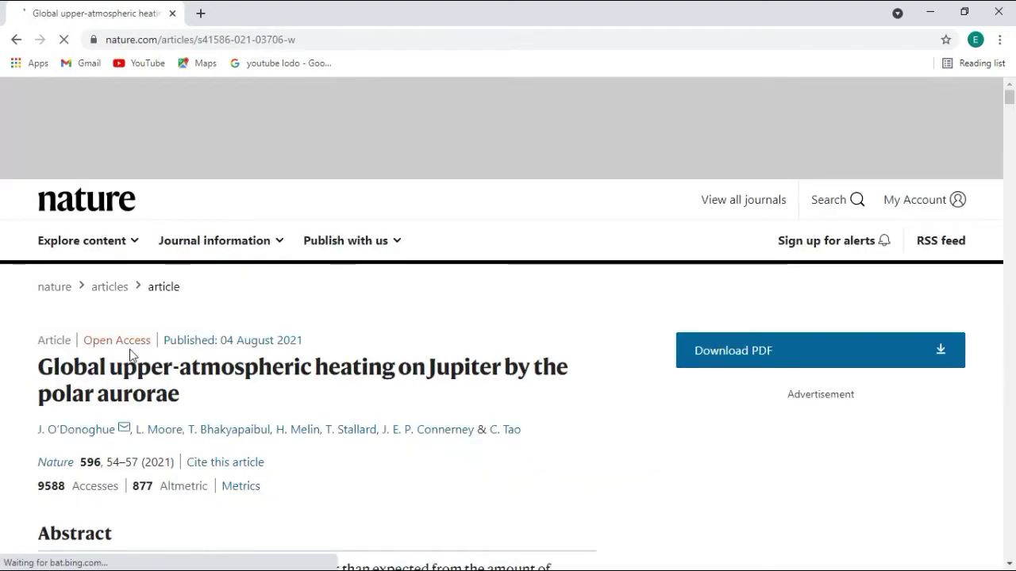
scroll(350, 341, down, 5)
scroll(353, 347, up, 5)
scroll(353, 347, down, 4)
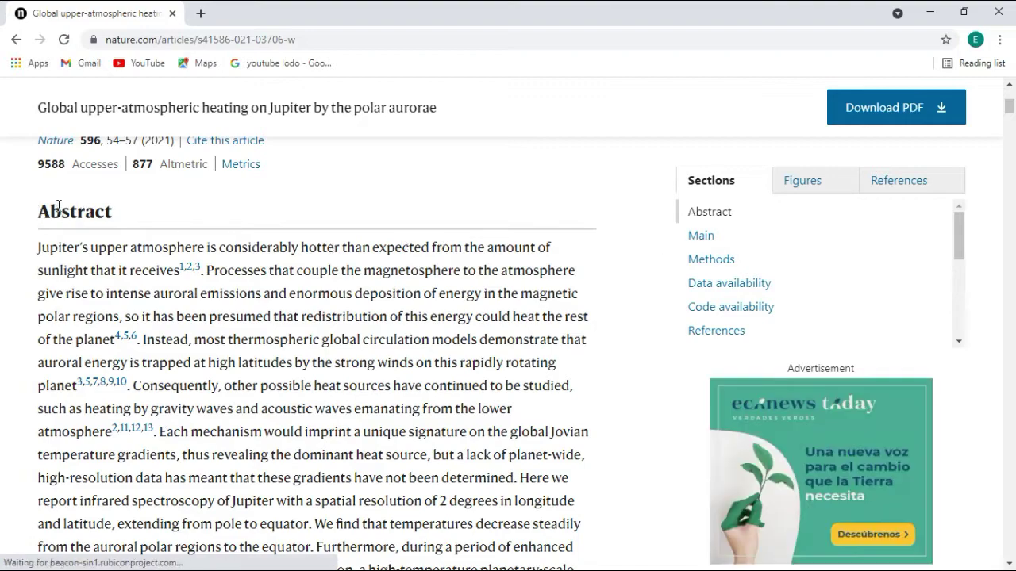
scroll(61, 270, down, 15)
scroll(61, 278, down, 10)
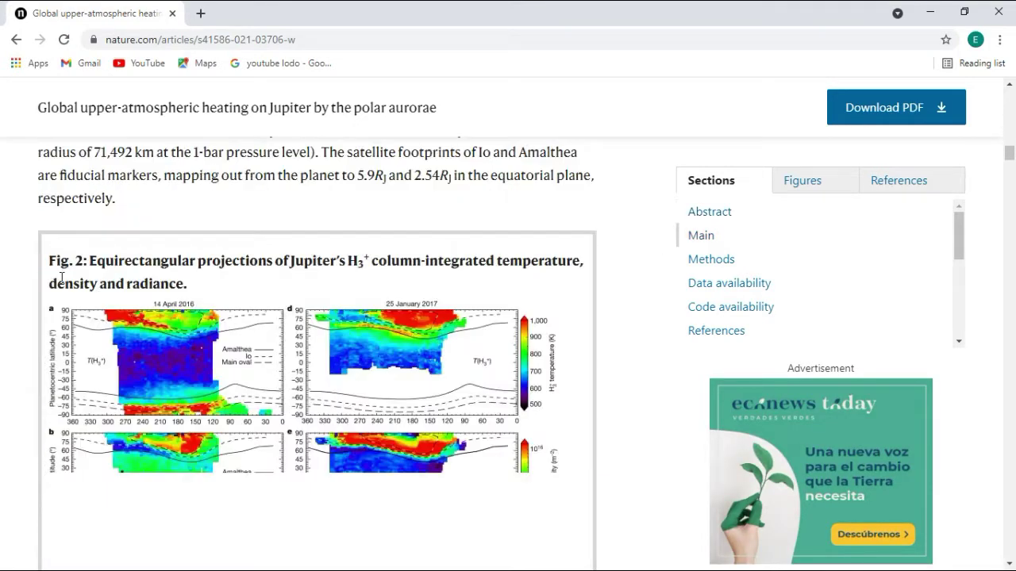
scroll(61, 279, up, 5)
scroll(136, 448, down, 5)
scroll(136, 448, up, 20)
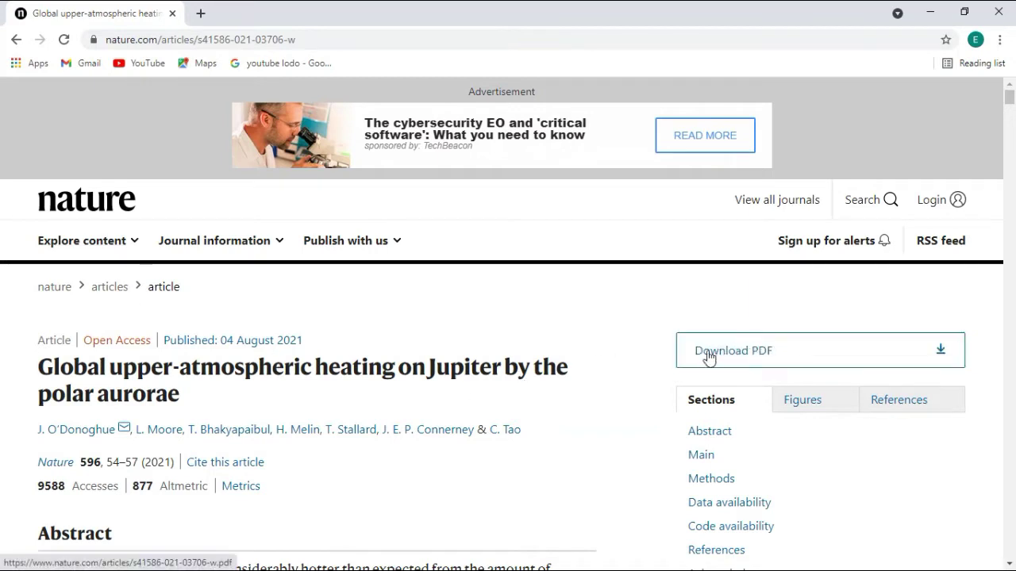
key(Tab)
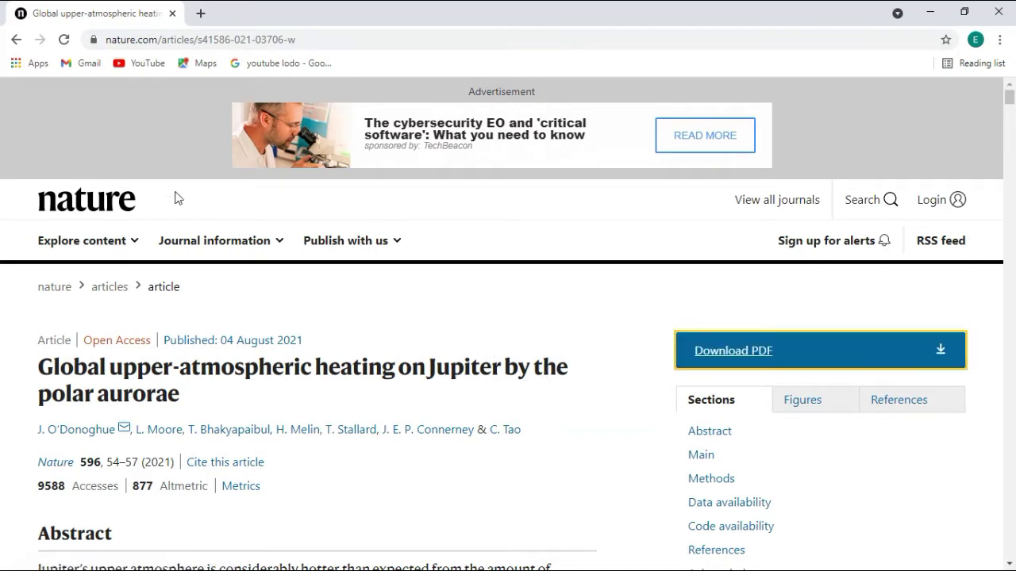
Step: Open the Jupiter polar aurorae paper as a PDF and scroll through its 14 pages
click(769, 363)
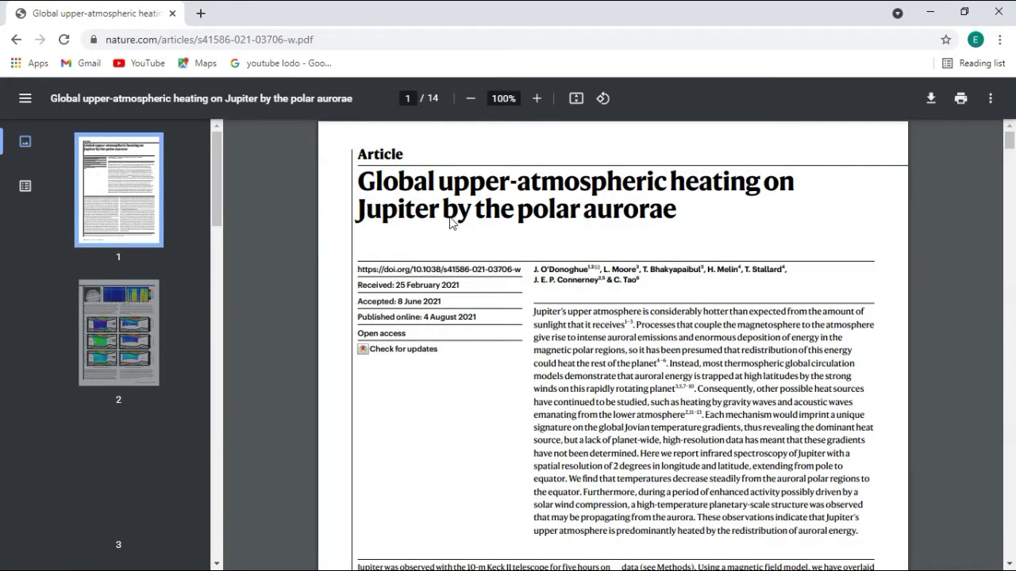
drag(405, 157, 437, 184)
click(550, 325)
scroll(596, 440, down, 8)
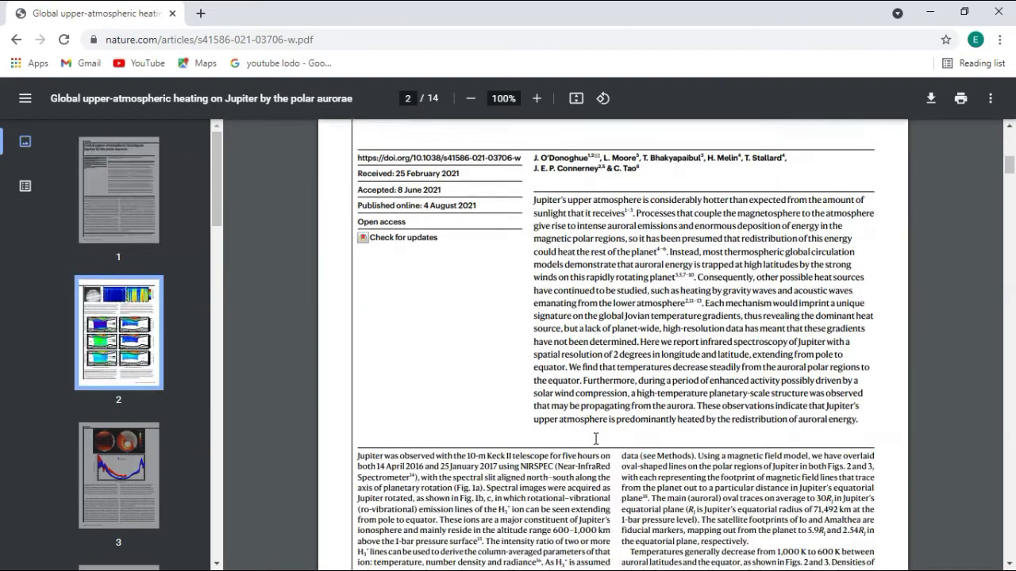
scroll(489, 327, up, 3)
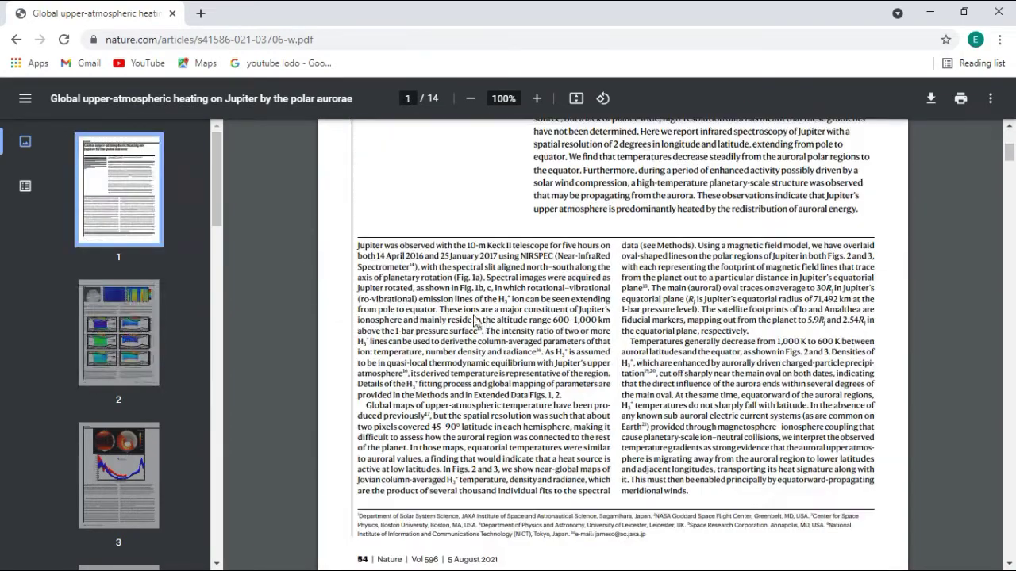
scroll(540, 302, down, 10)
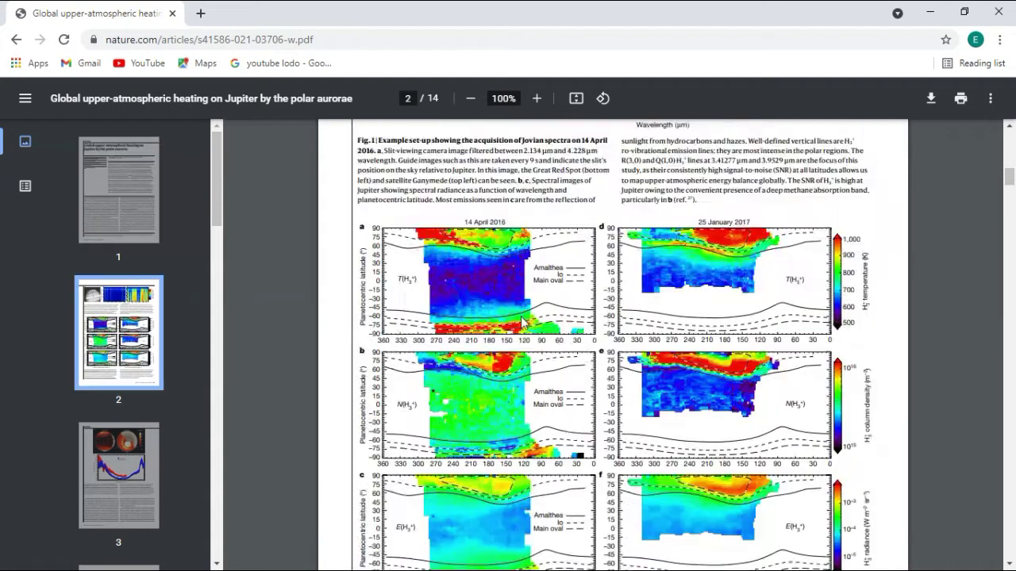
scroll(522, 322, down, 15)
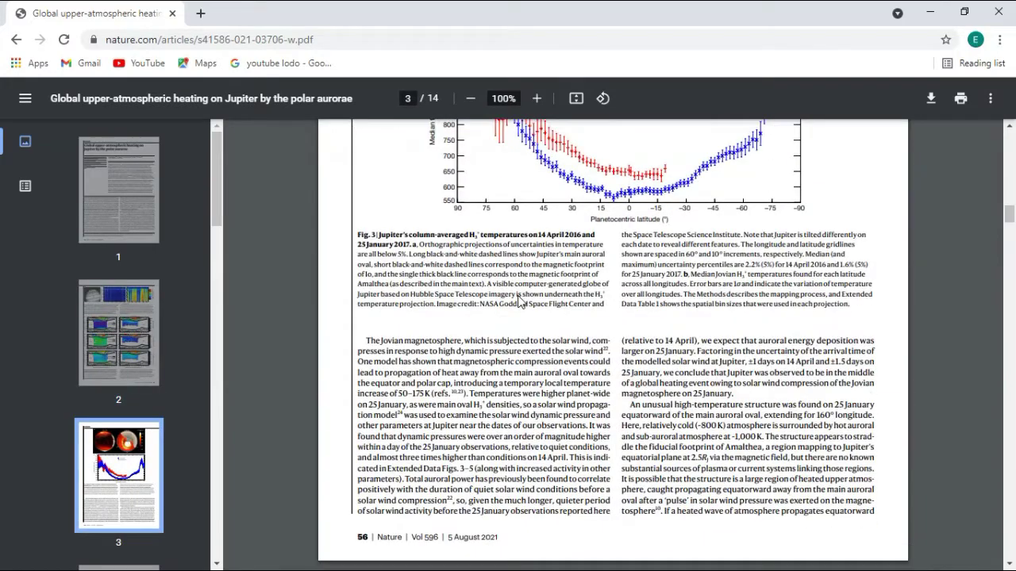
scroll(521, 302, down, 15)
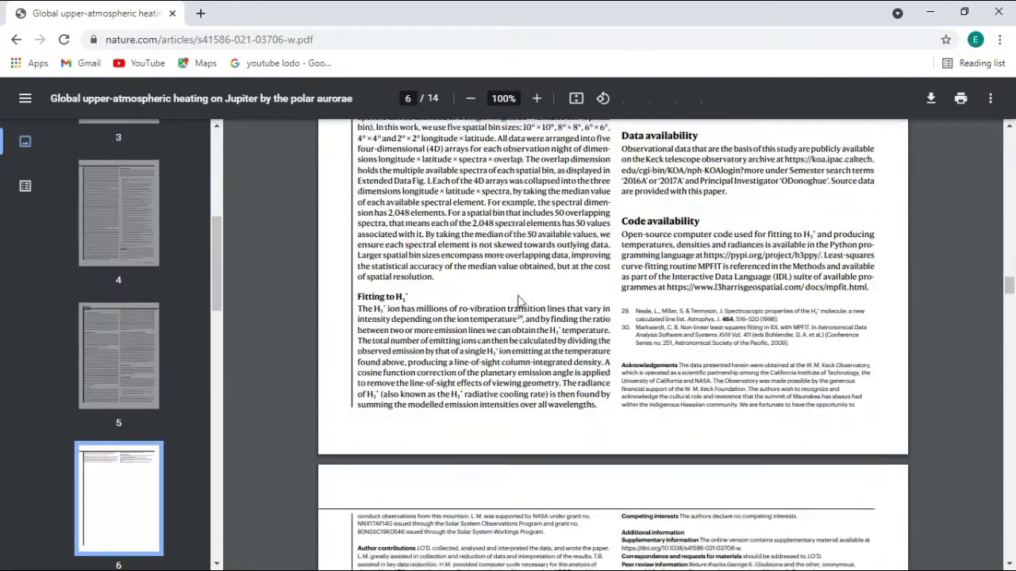
scroll(520, 301, down, 8)
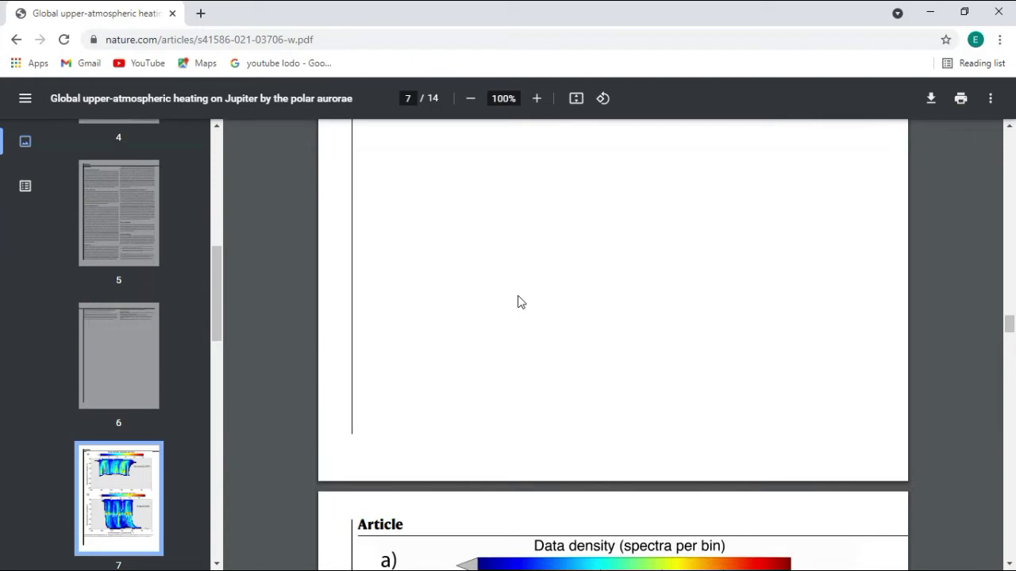
scroll(518, 302, down, 10)
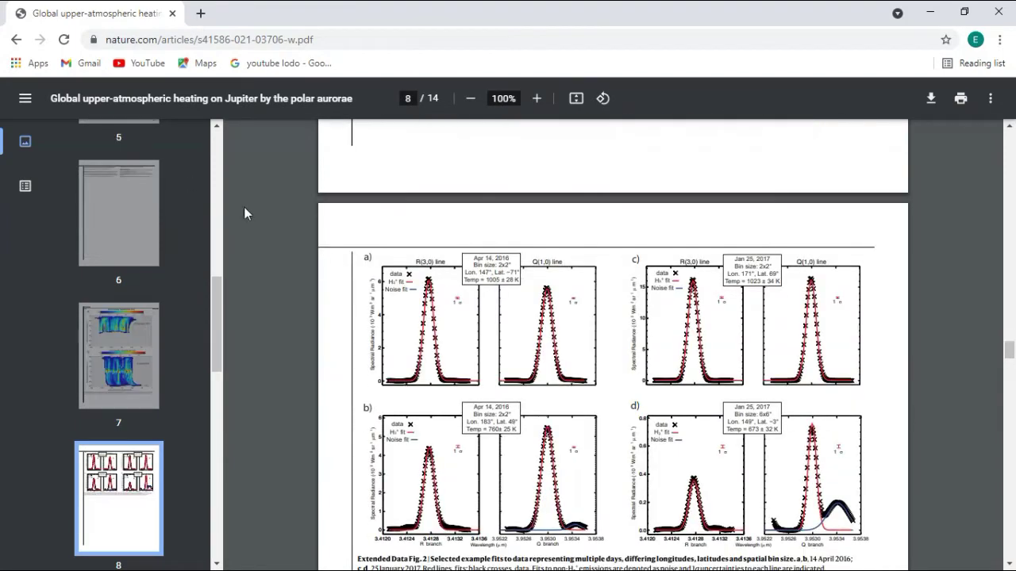
scroll(566, 348, up, 10)
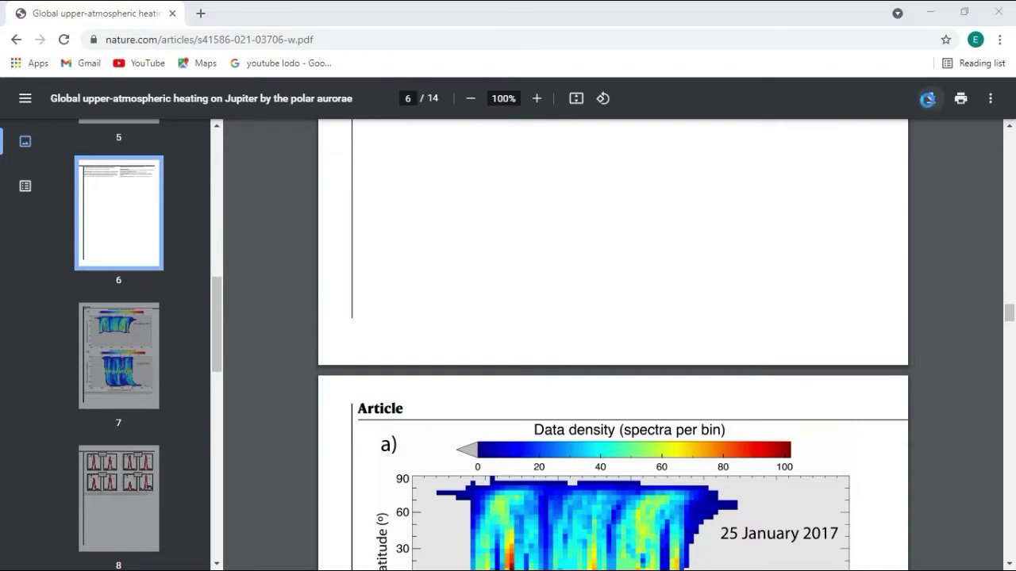
click(930, 99)
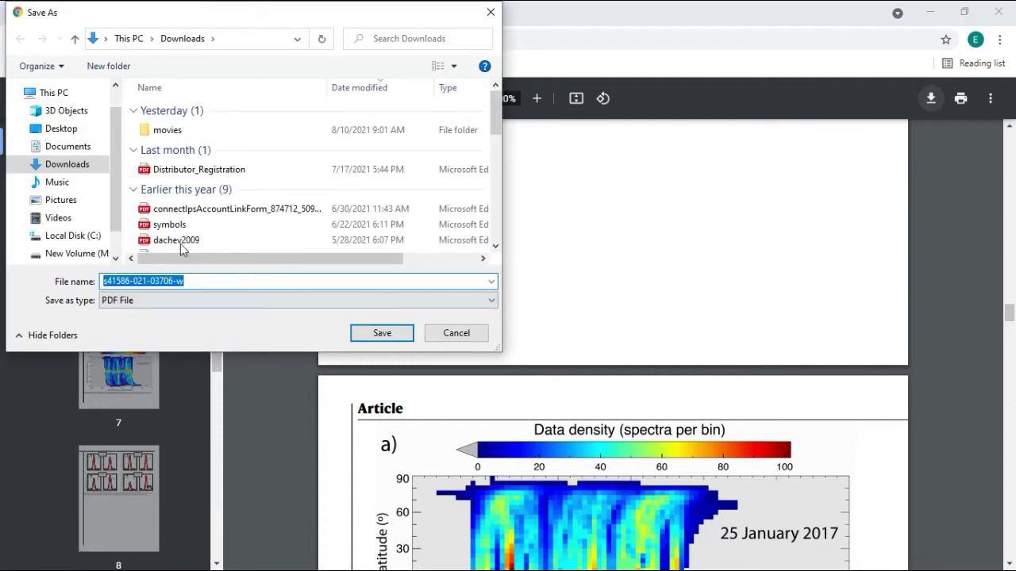
click(62, 149)
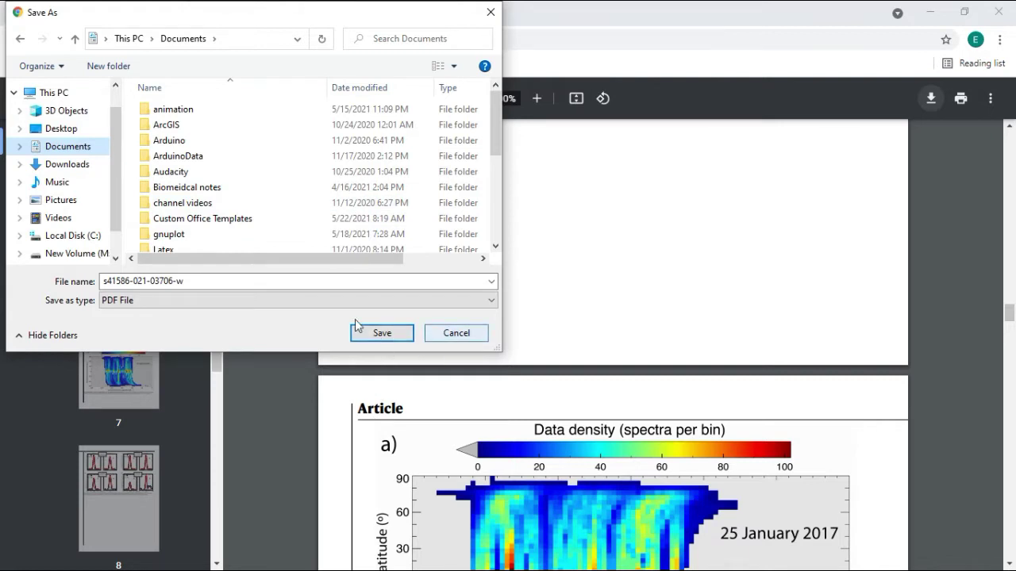
Step: Cancel the save and go back to page 2 of the 2021 articles list
click(447, 336)
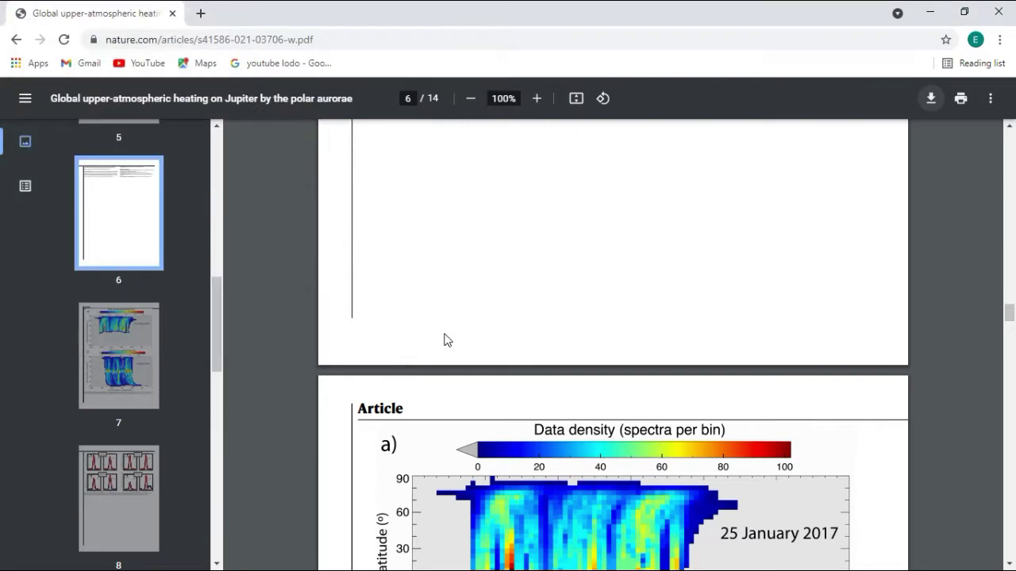
key(Home)
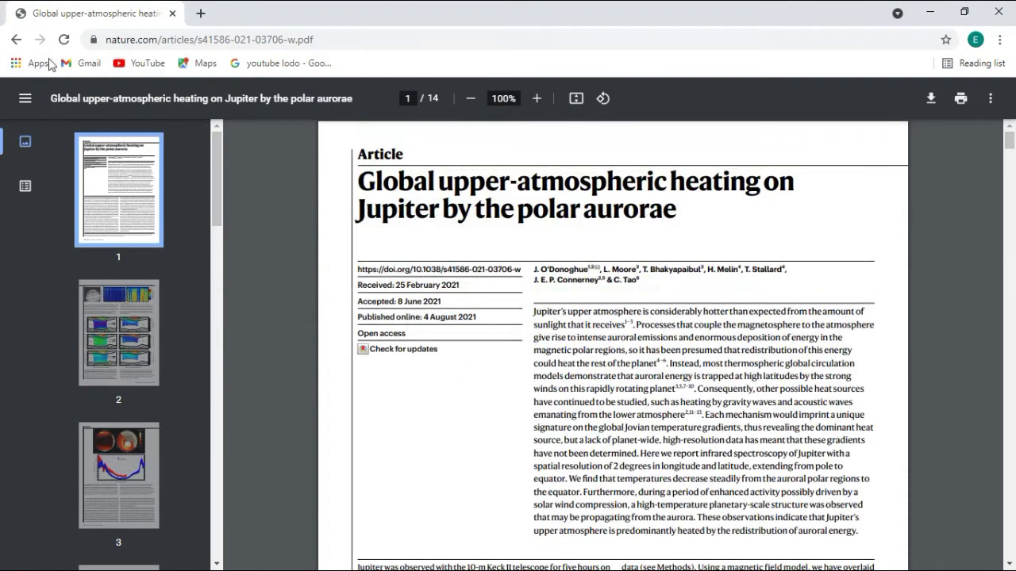
click(16, 39)
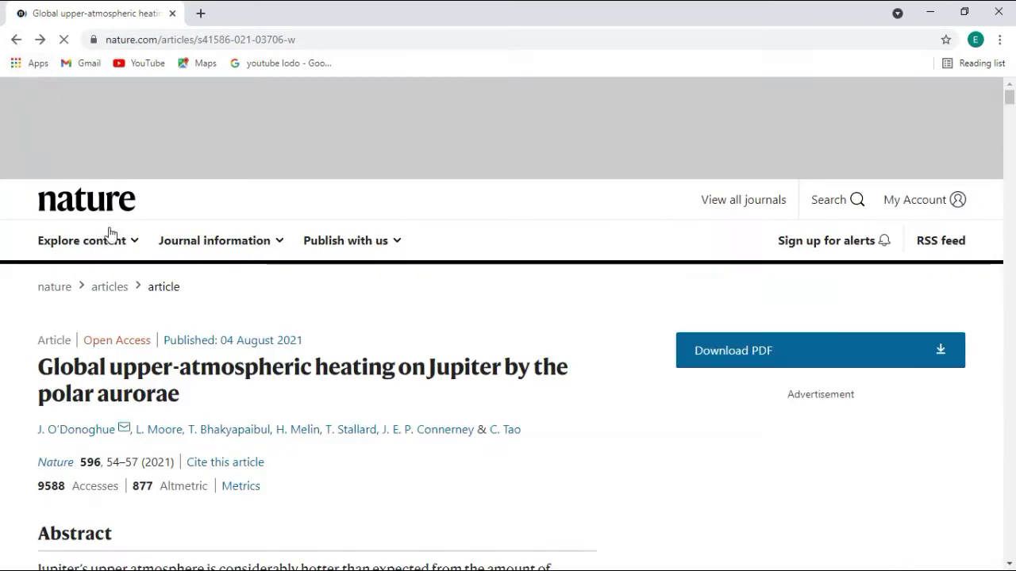
scroll(181, 242, down, 4)
click(16, 40)
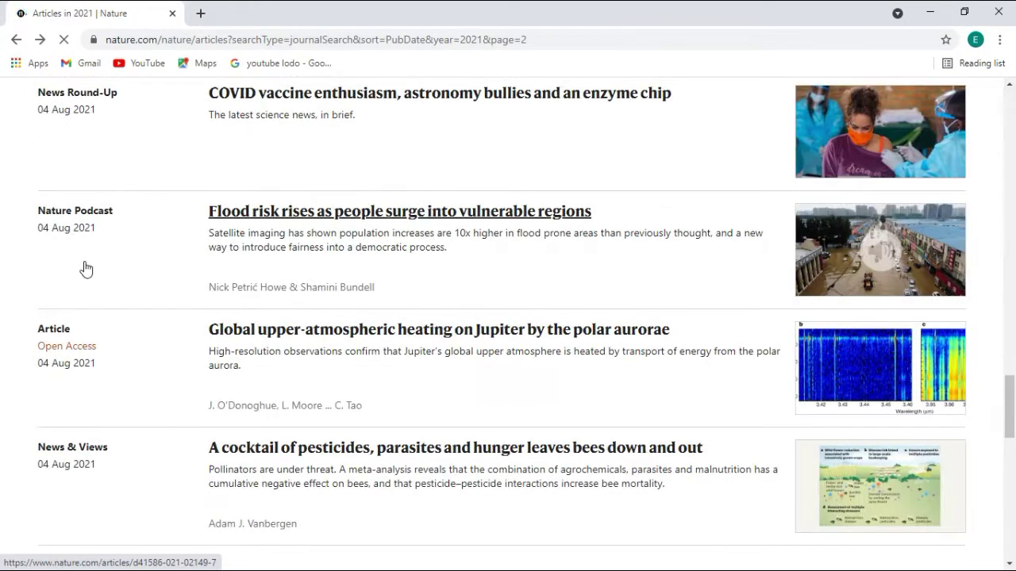
scroll(87, 287, down, 4)
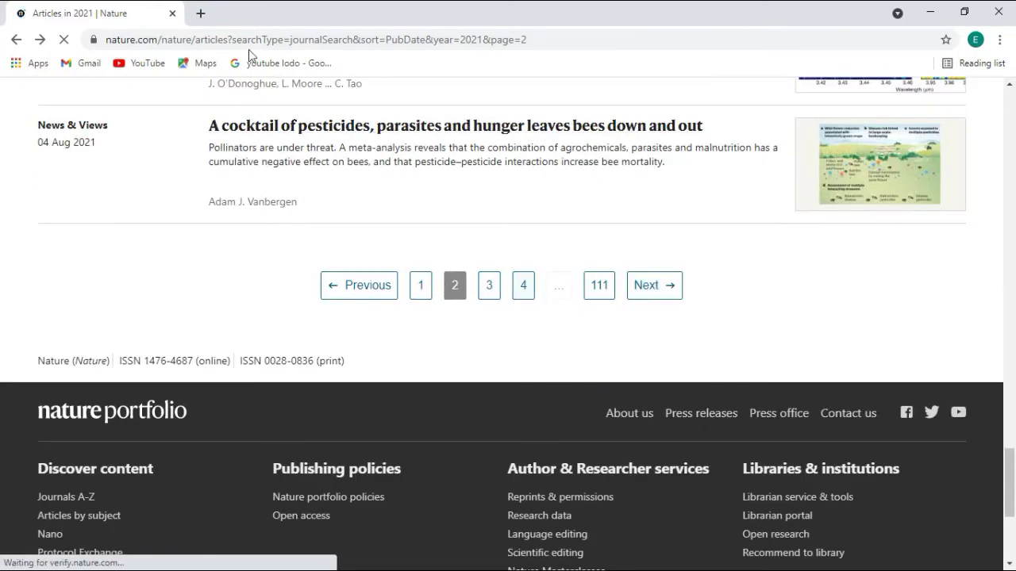
Step: Open page 4 of the 2021 articles list and scroll through it
click(520, 287)
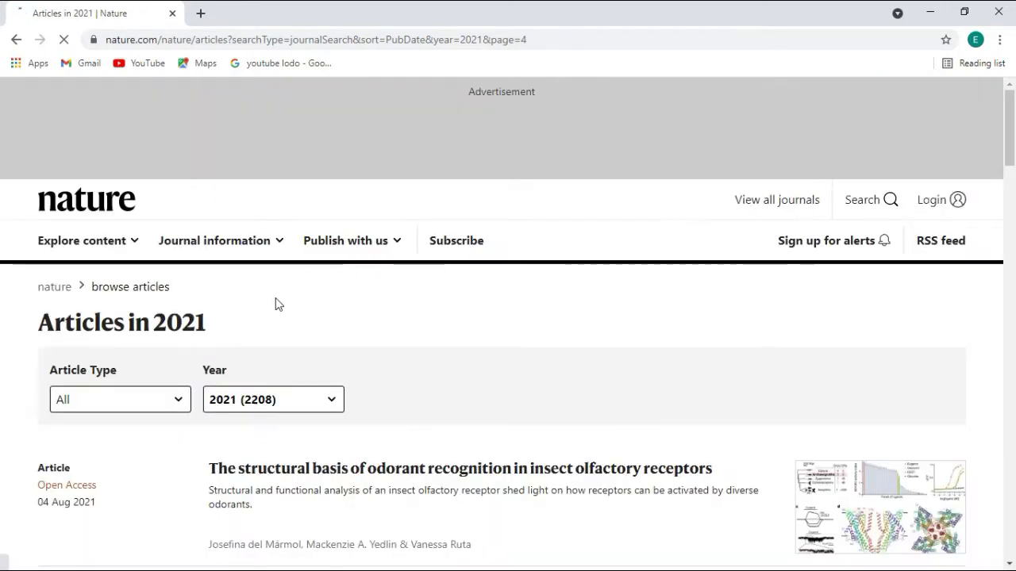
scroll(278, 305, down, 4)
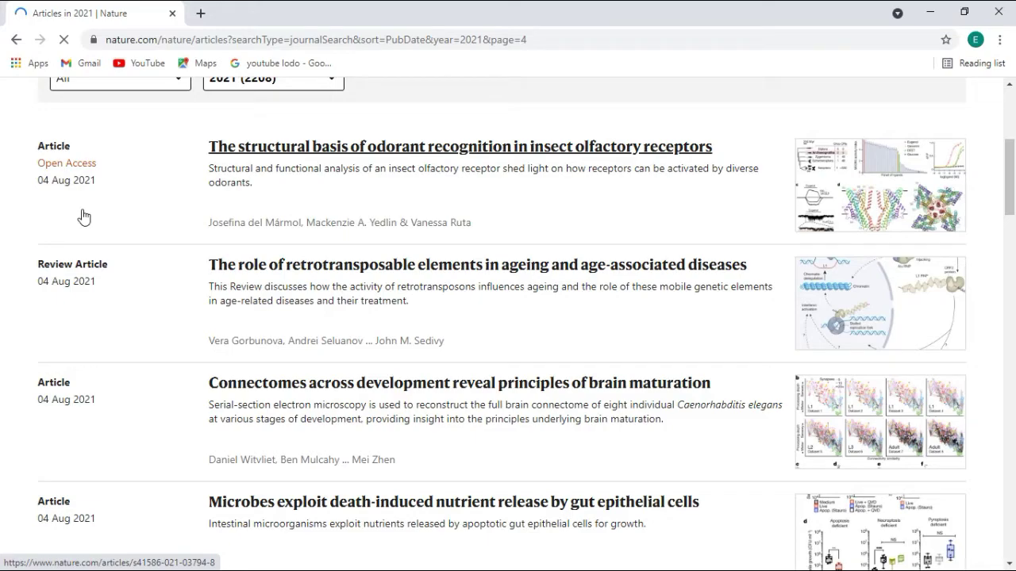
scroll(98, 275, down, 15)
scroll(96, 274, down, 10)
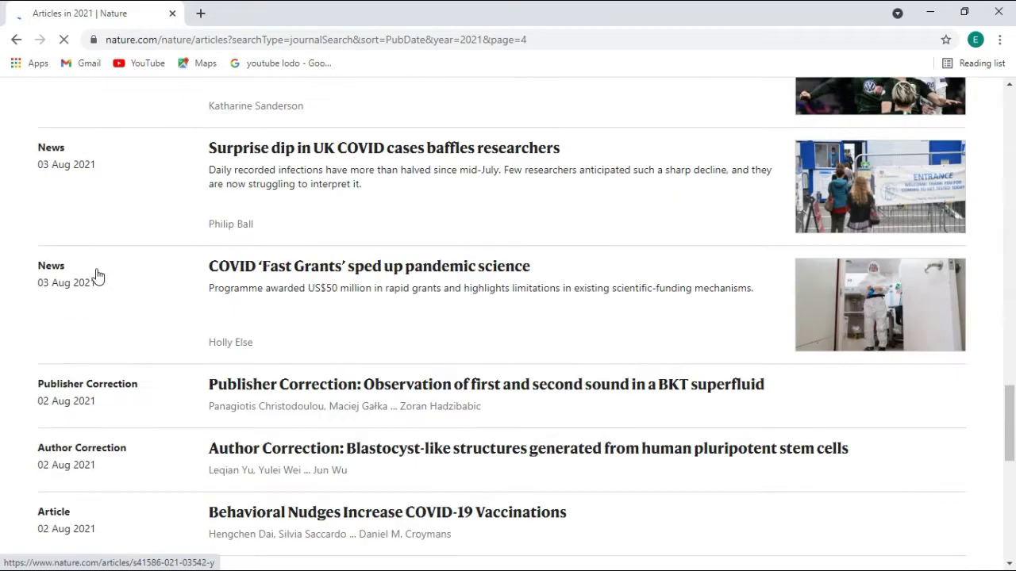
scroll(96, 275, up, 20)
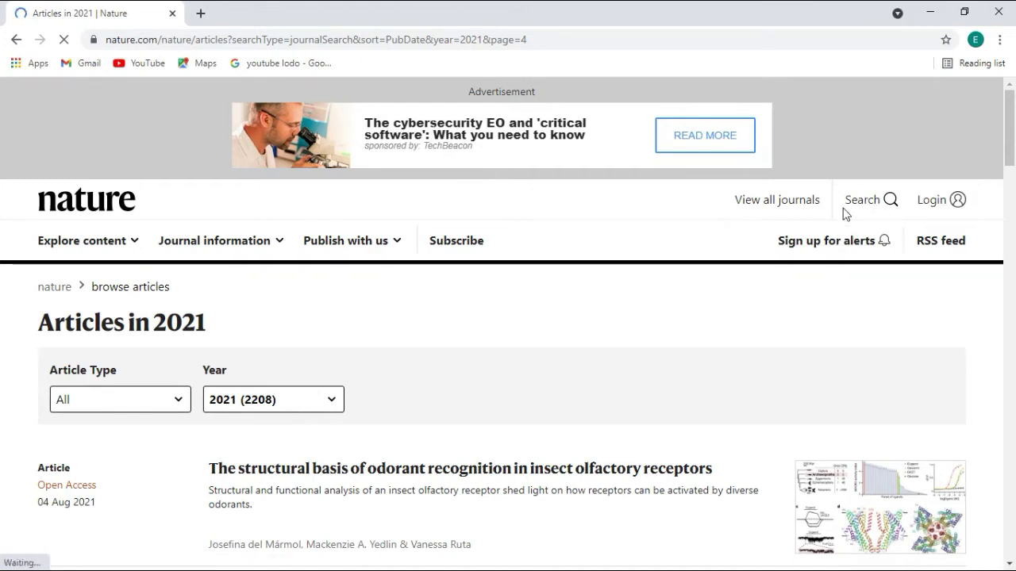
Step: Search nature.com for 'open access articles' and browse the 6970 relevance-sorted results
click(888, 205)
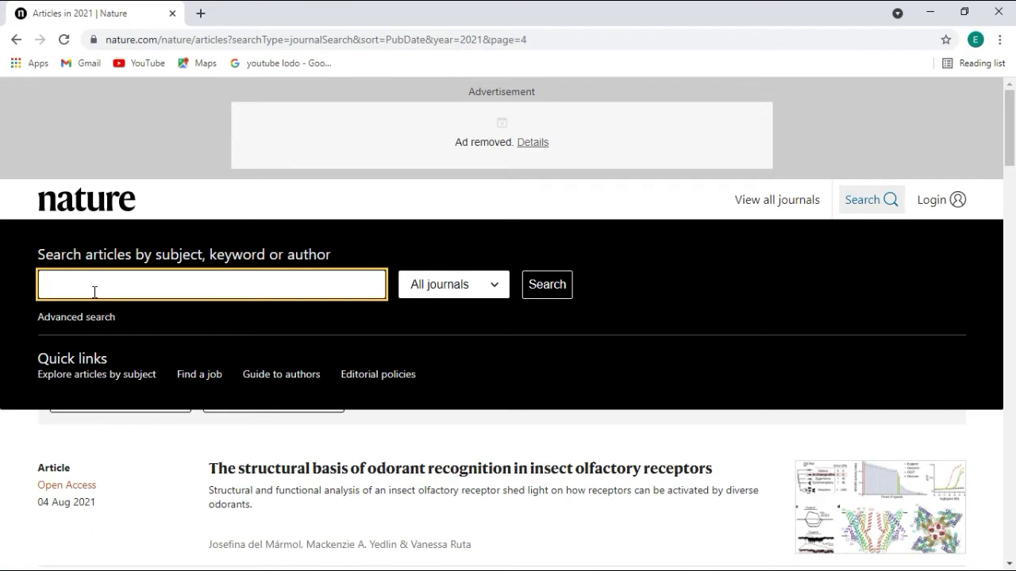
text(open access articles)
key(Return)
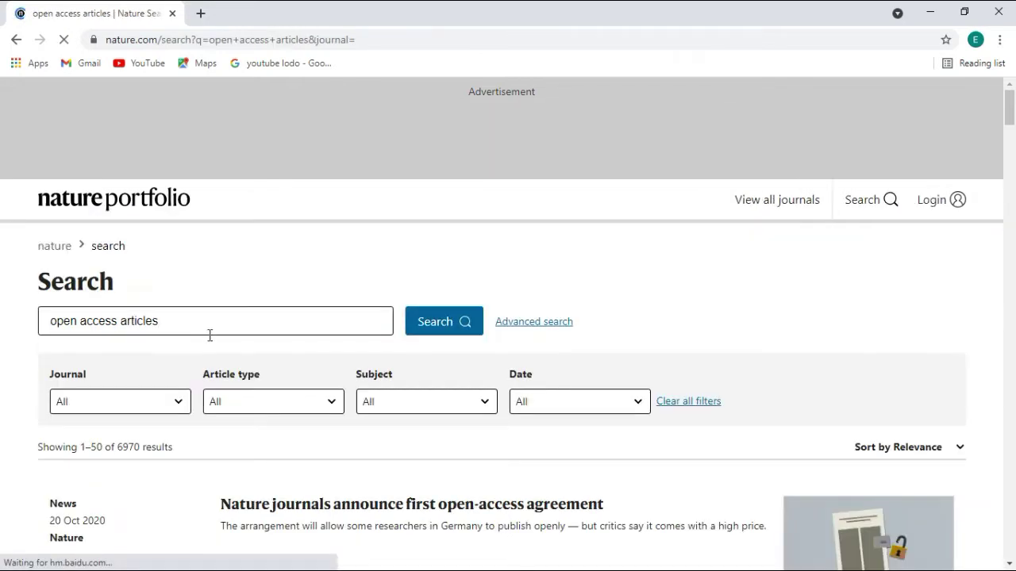
scroll(209, 335, down, 4)
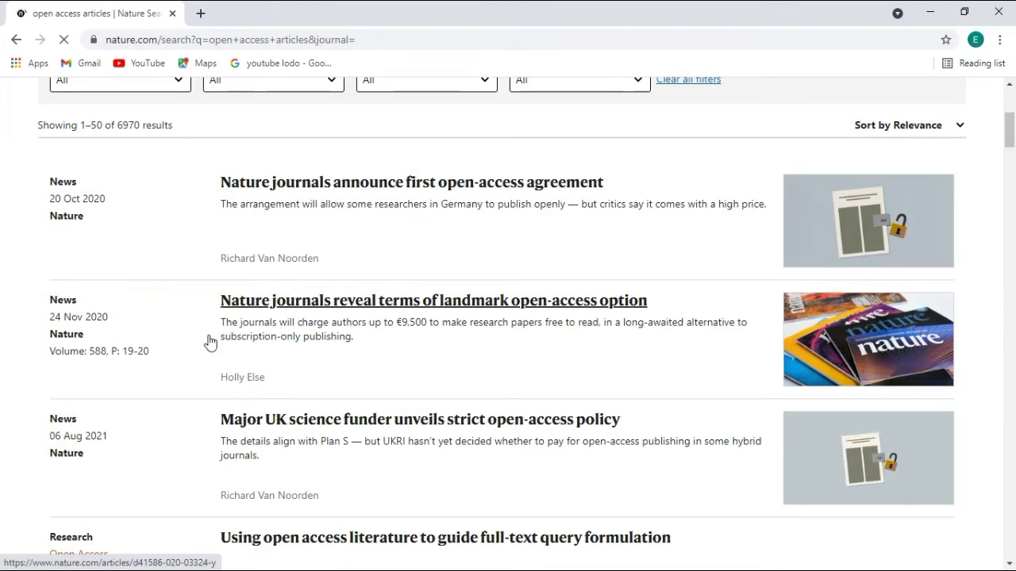
scroll(120, 298, down, 7)
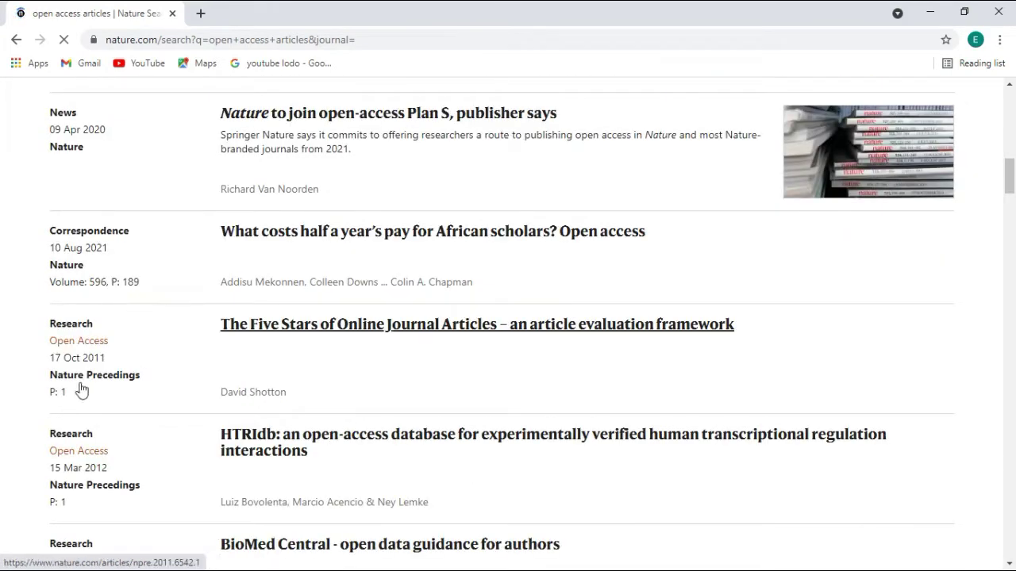
scroll(131, 361, down, 4)
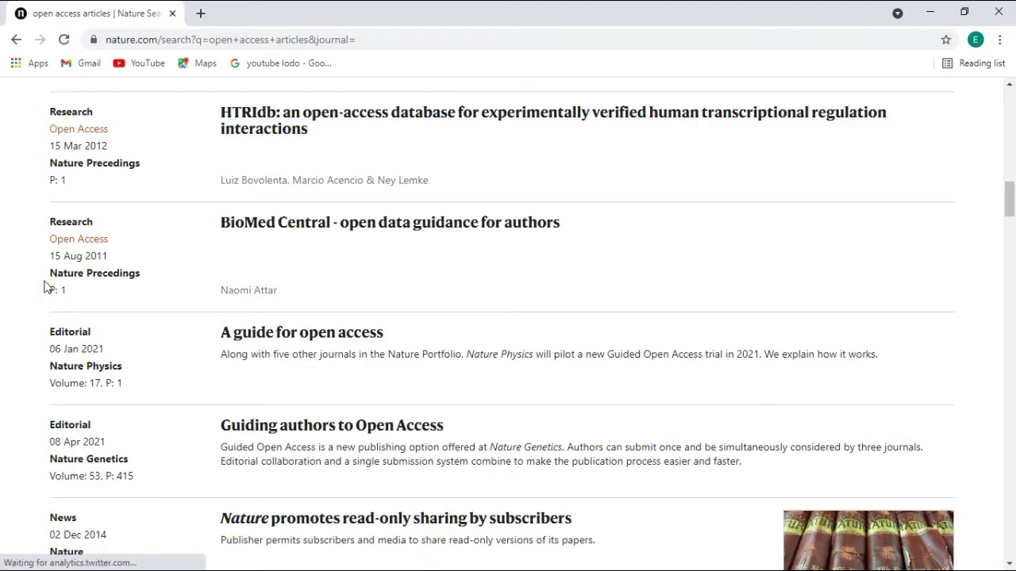
scroll(48, 288, down, 12)
scroll(175, 249, up, 20)
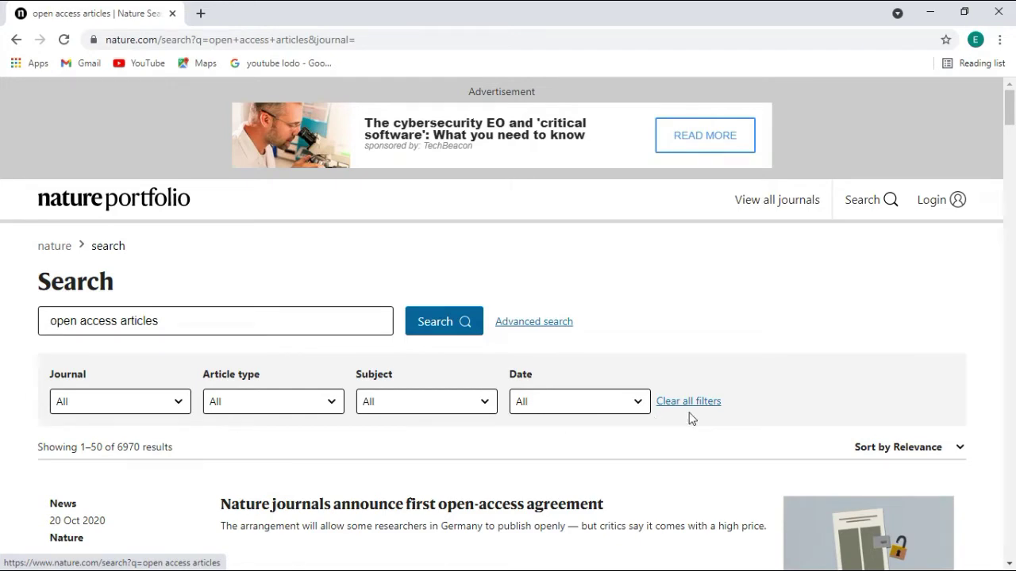
scroll(774, 350, down, 4)
scroll(793, 357, up, 4)
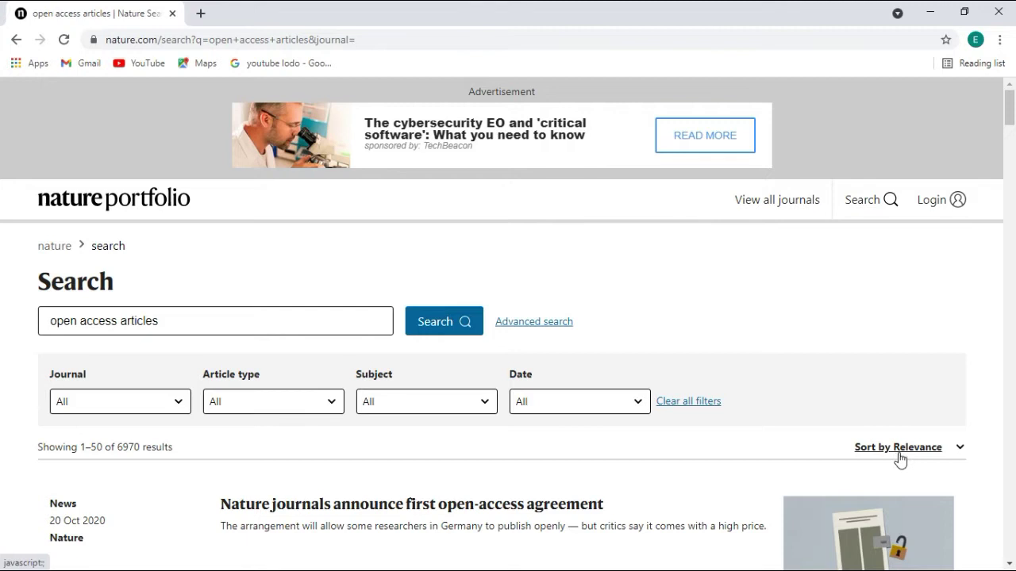
Step: Sort the open access results by 'Date — most recent'
click(960, 448)
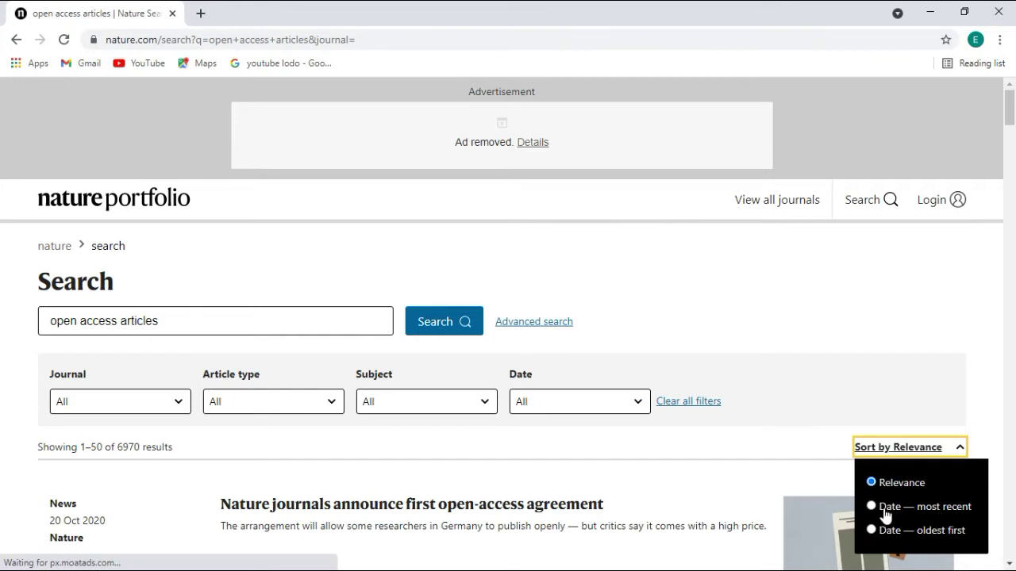
click(872, 506)
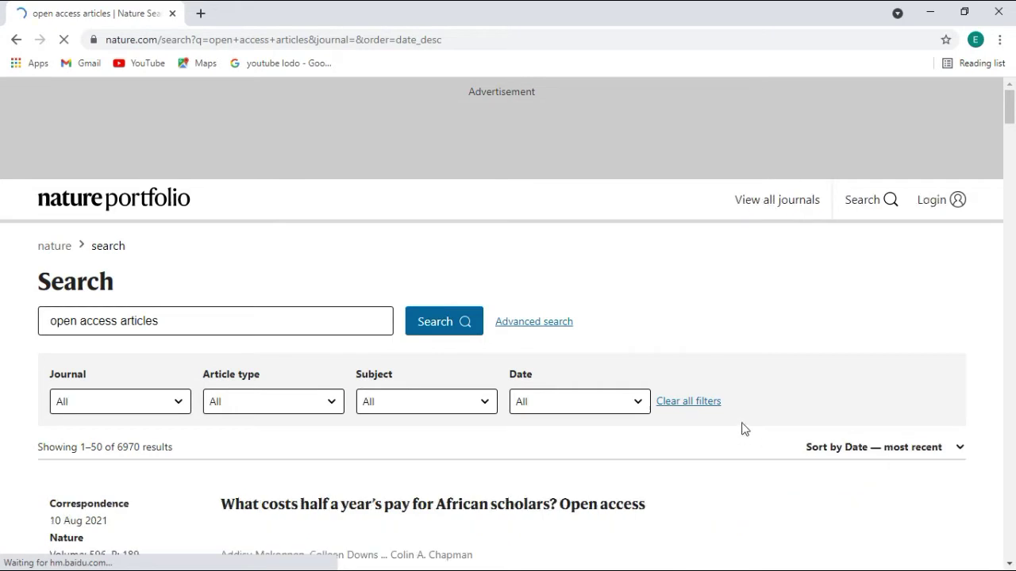
scroll(741, 426, down, 4)
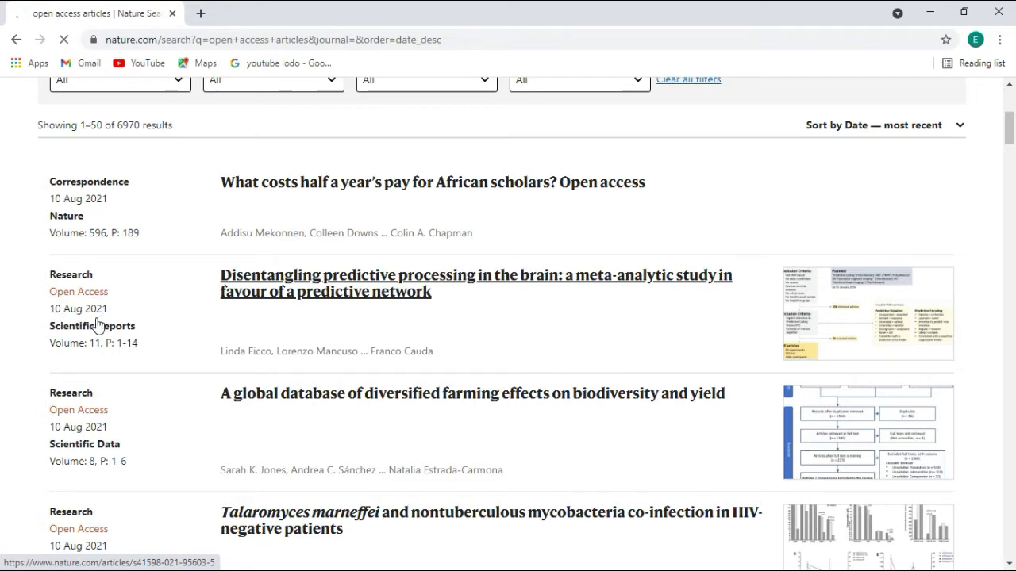
scroll(93, 333, down, 4)
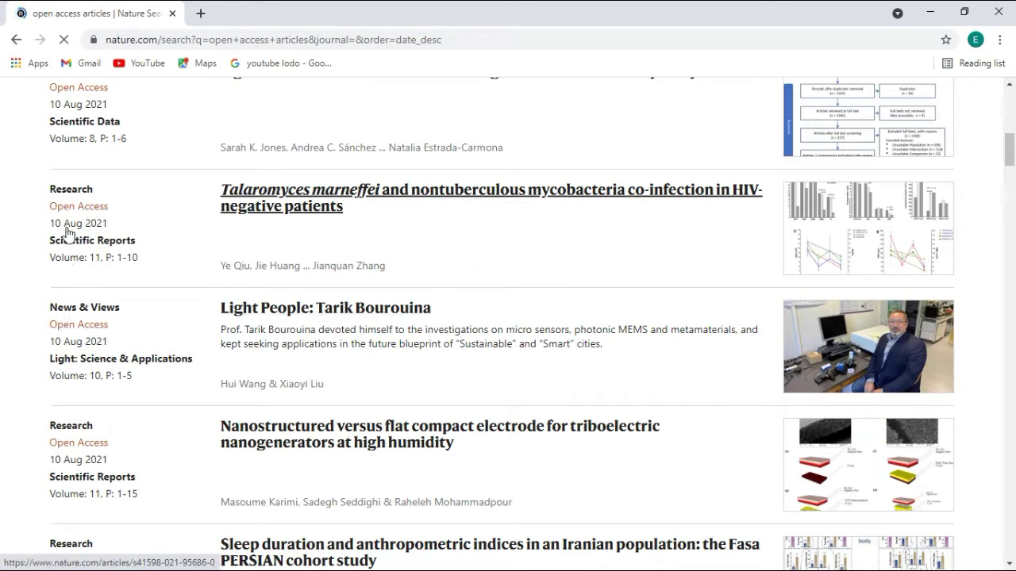
scroll(68, 227, down, 4)
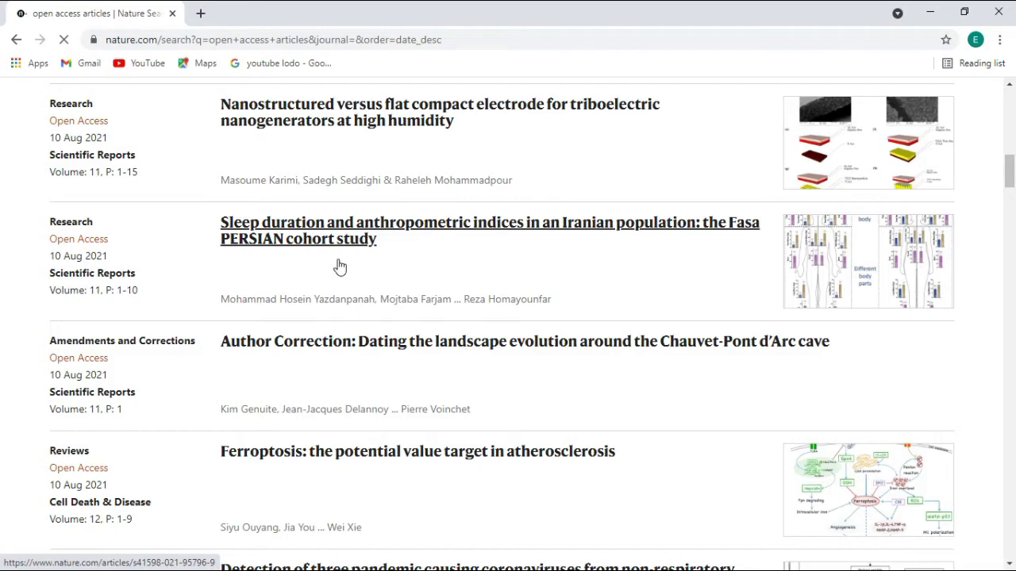
scroll(285, 248, down, 4)
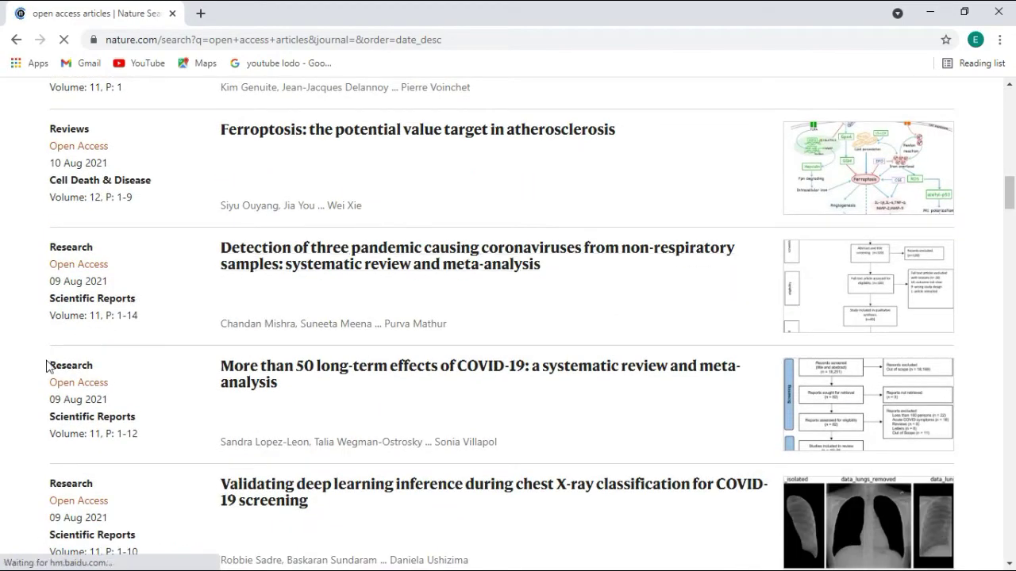
Step: Scroll through page 1 of the newest-first results down to the pagination
scroll(85, 439, down, 4)
scroll(91, 324, down, 10)
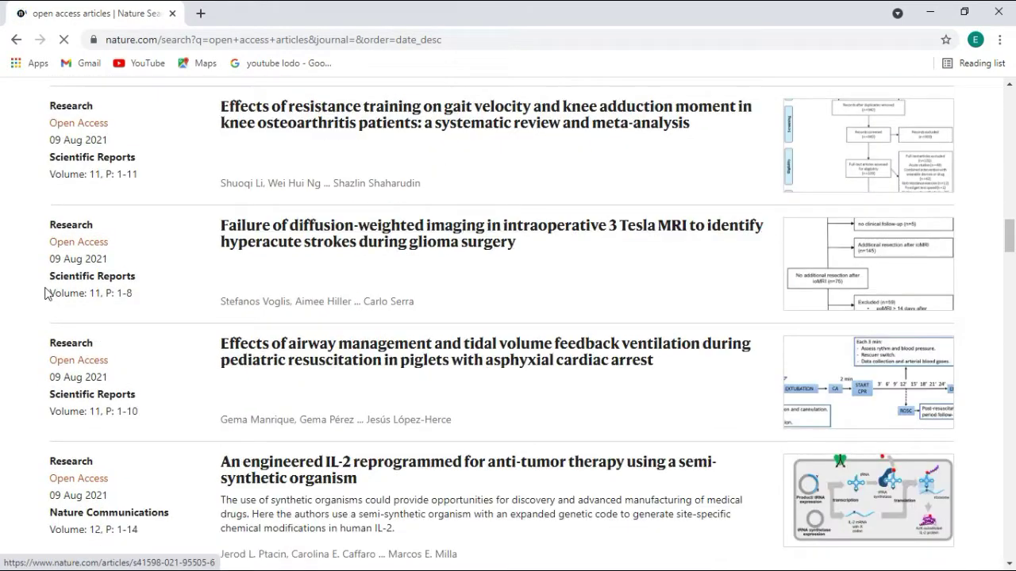
scroll(49, 292, down, 4)
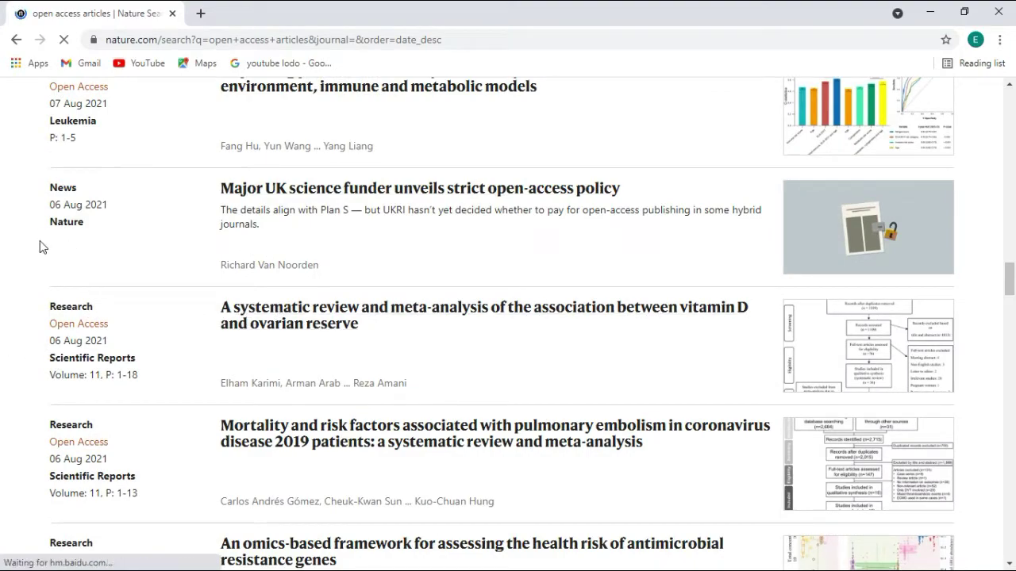
scroll(43, 254, down, 4)
scroll(49, 270, down, 4)
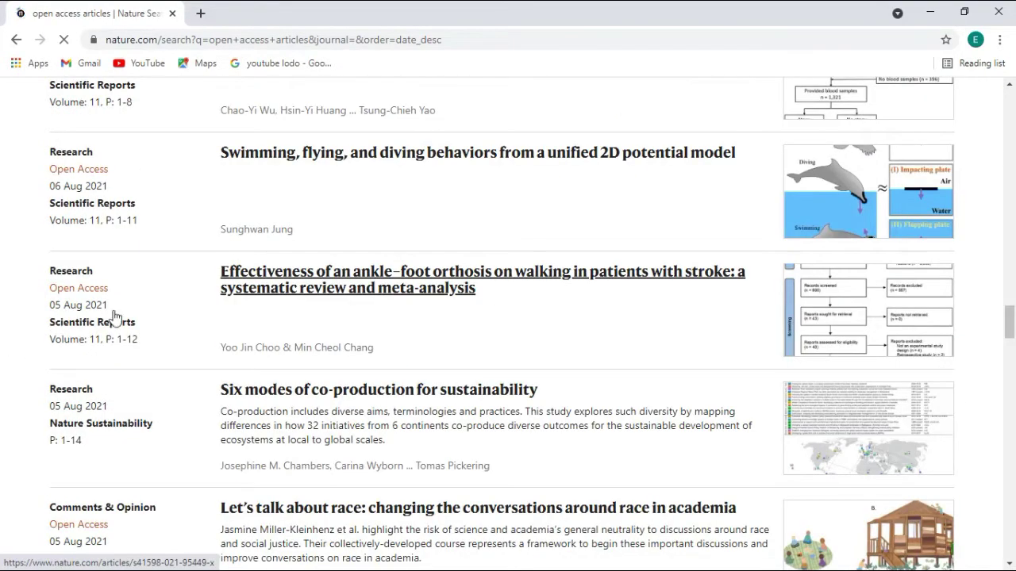
scroll(113, 316, down, 4)
scroll(114, 317, down, 4)
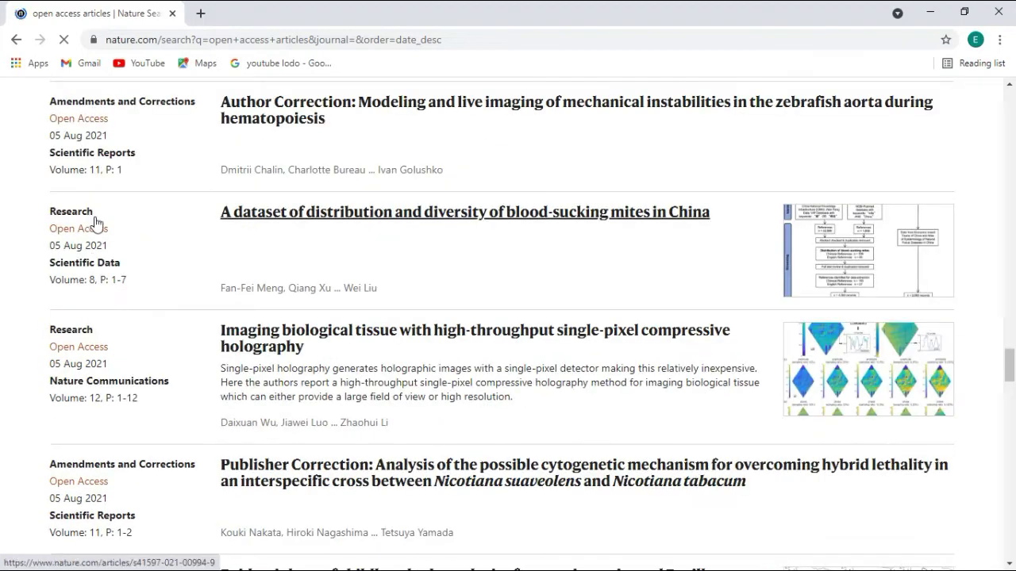
scroll(127, 307, down, 12)
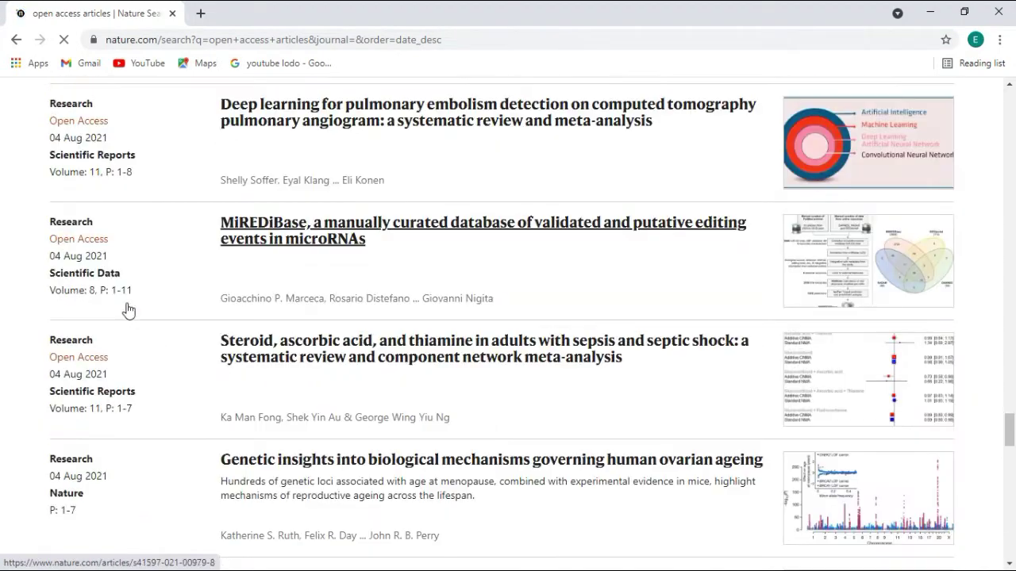
scroll(212, 318, down, 12)
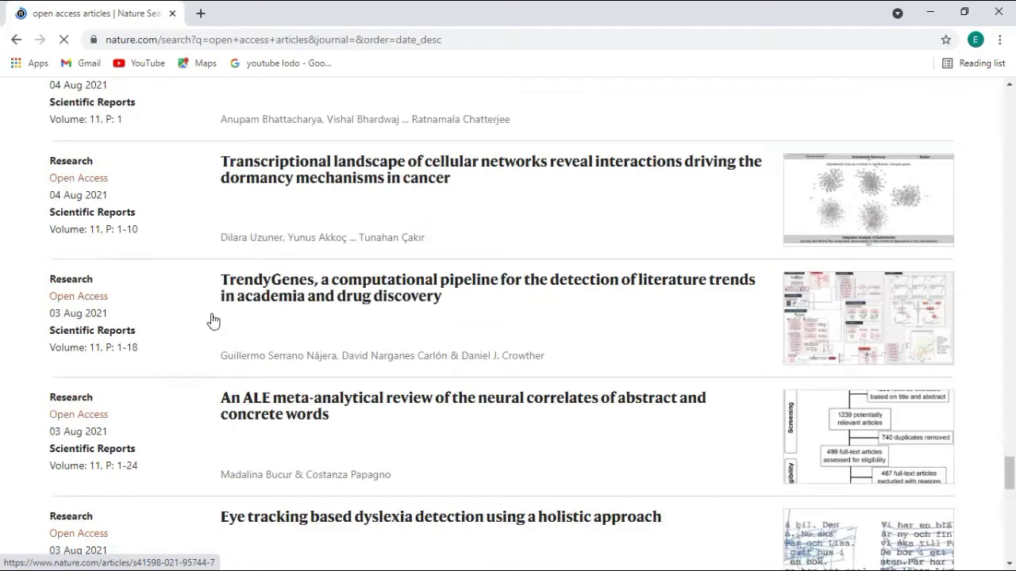
scroll(211, 318, down, 5)
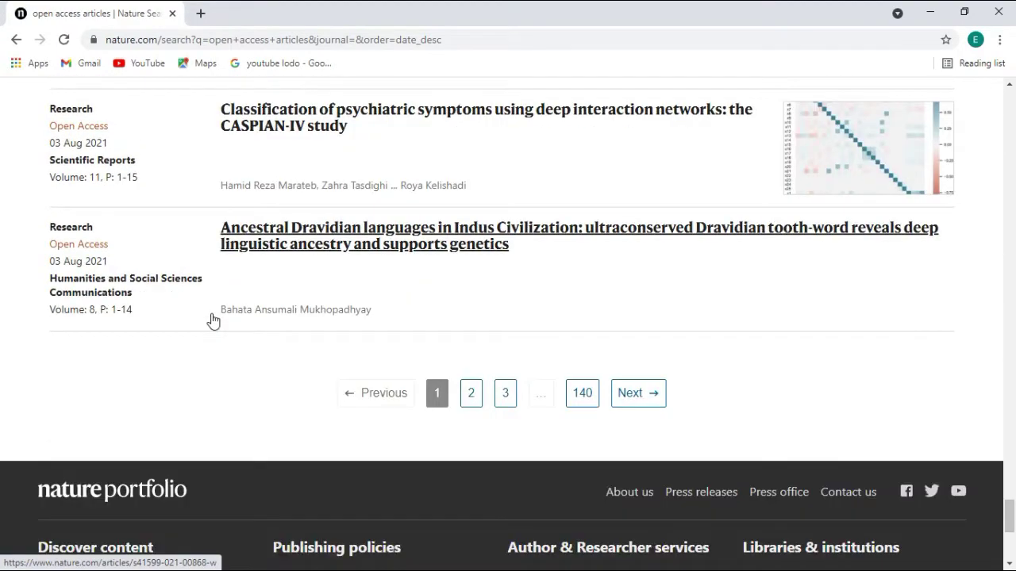
scroll(212, 320, up, 8)
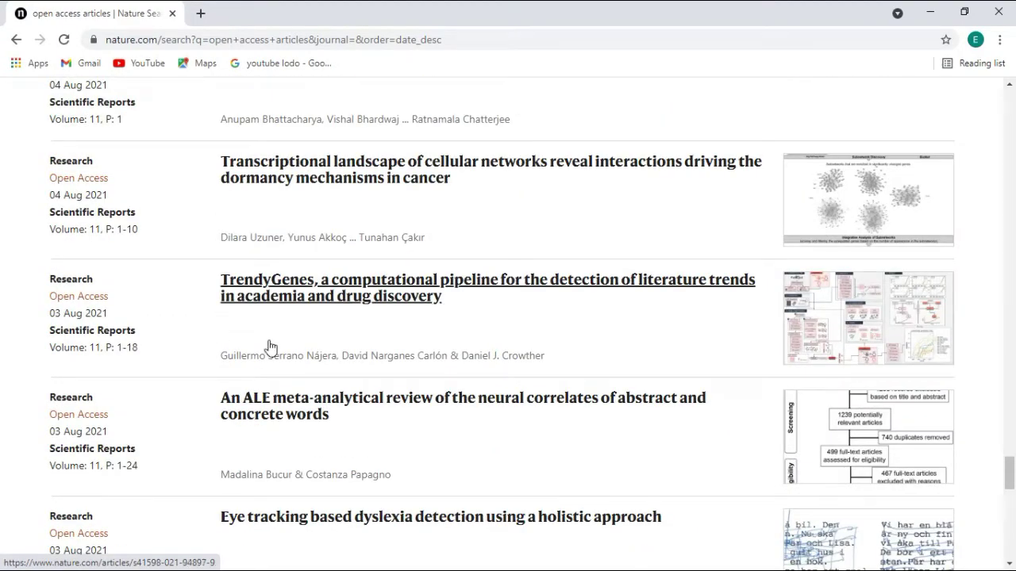
scroll(270, 347, down, 8)
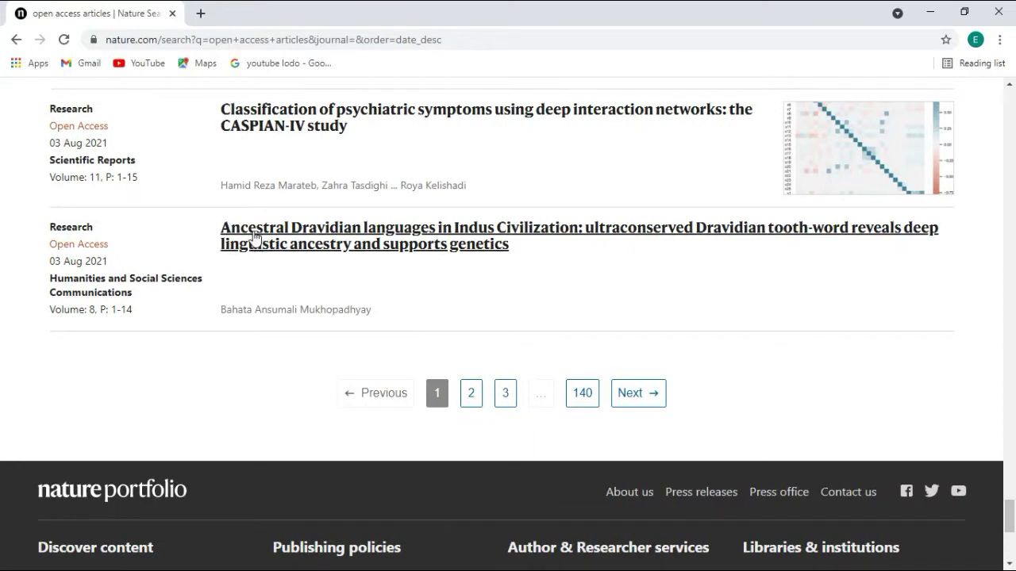
Step: Go to page 2 of the date-sorted results and scroll through the 30–23 Jul 2021 articles
click(469, 394)
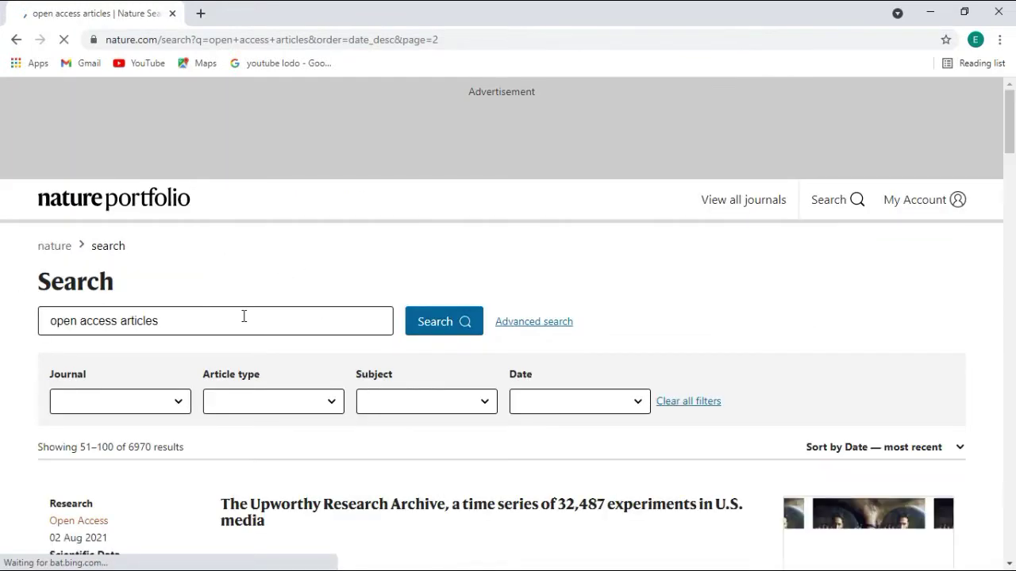
scroll(245, 317, down, 4)
scroll(280, 313, down, 4)
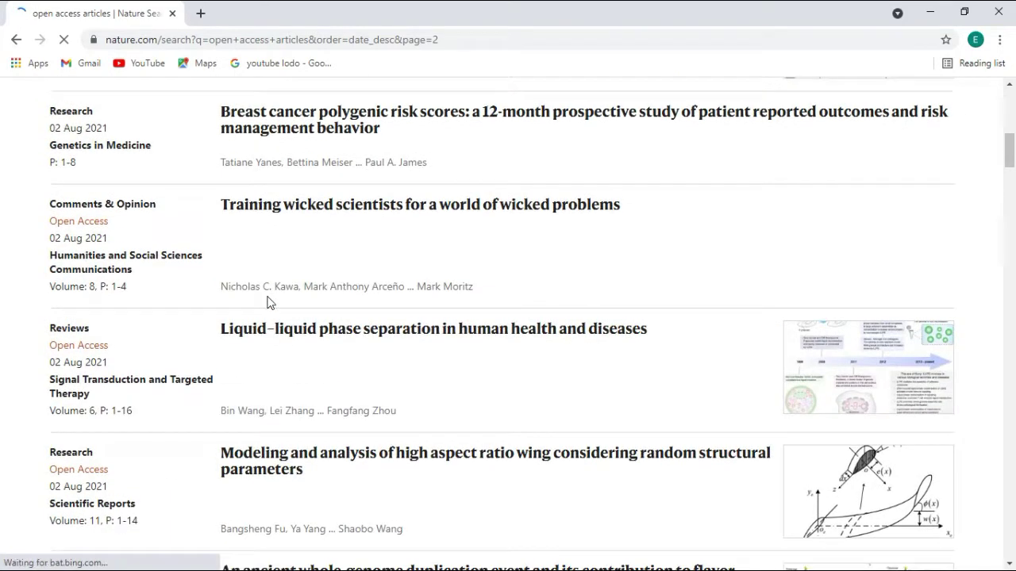
scroll(268, 317, up, 4)
scroll(336, 381, down, 8)
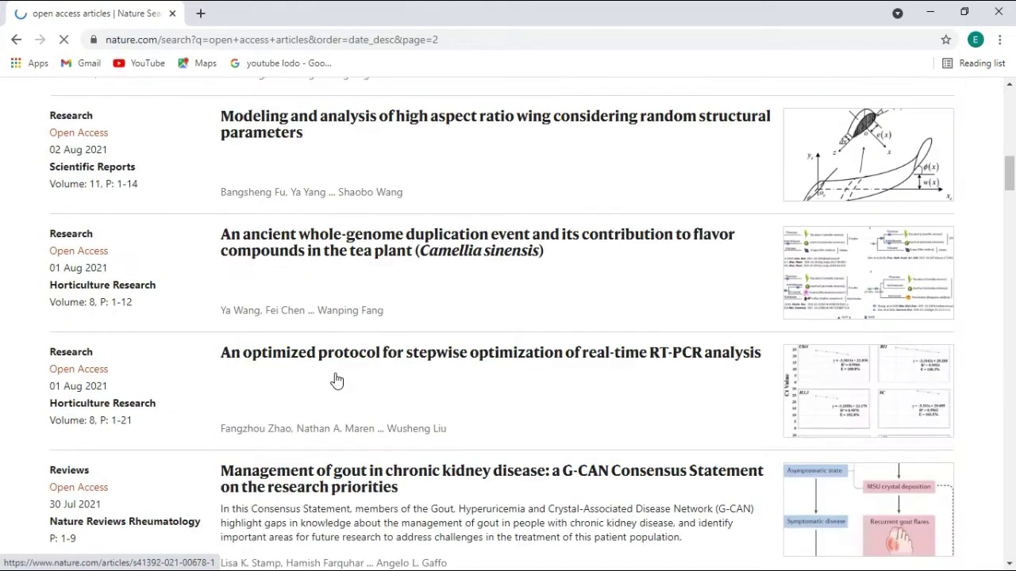
scroll(335, 379, down, 5)
scroll(335, 380, down, 4)
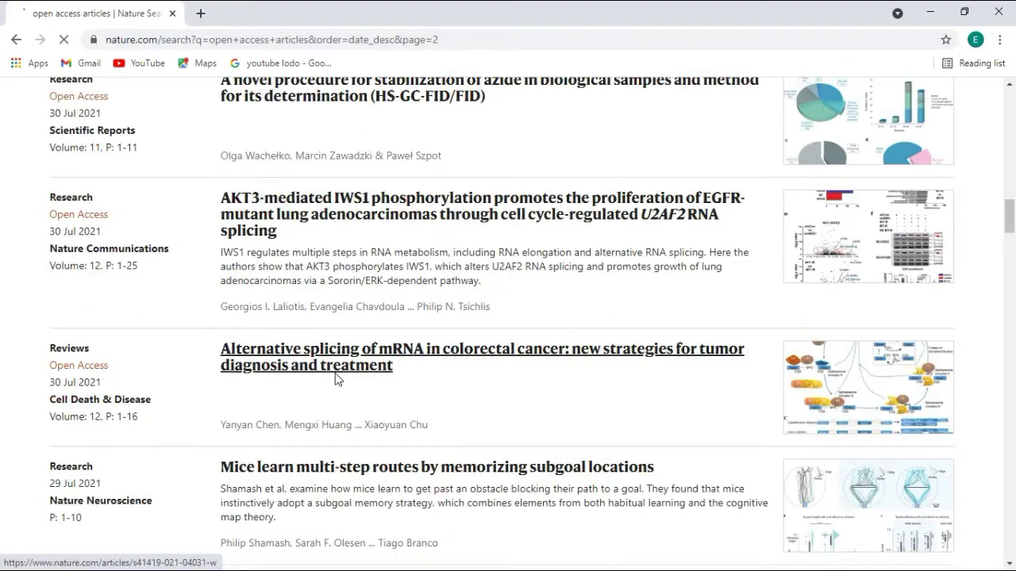
scroll(335, 380, down, 4)
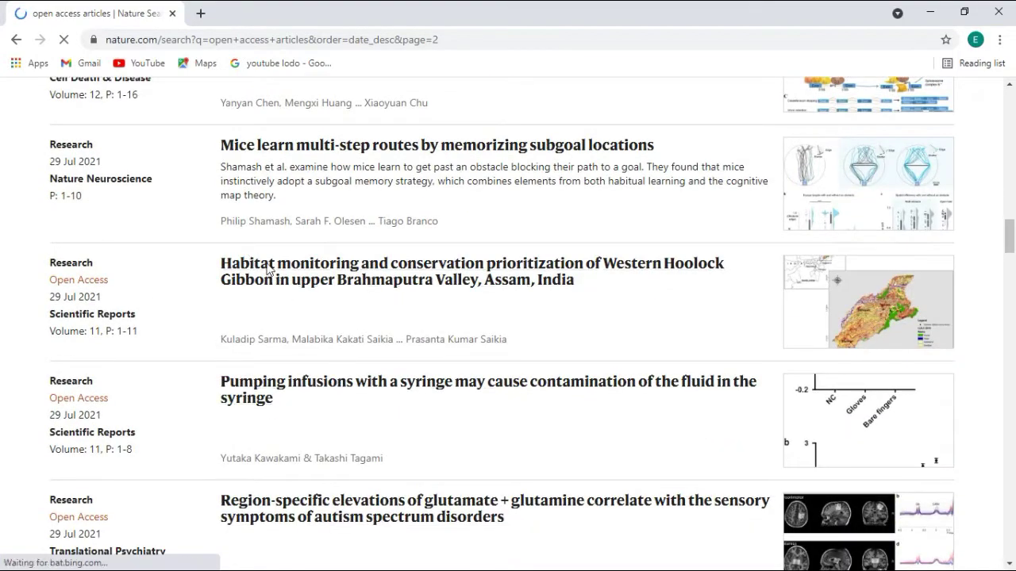
scroll(402, 321, down, 4)
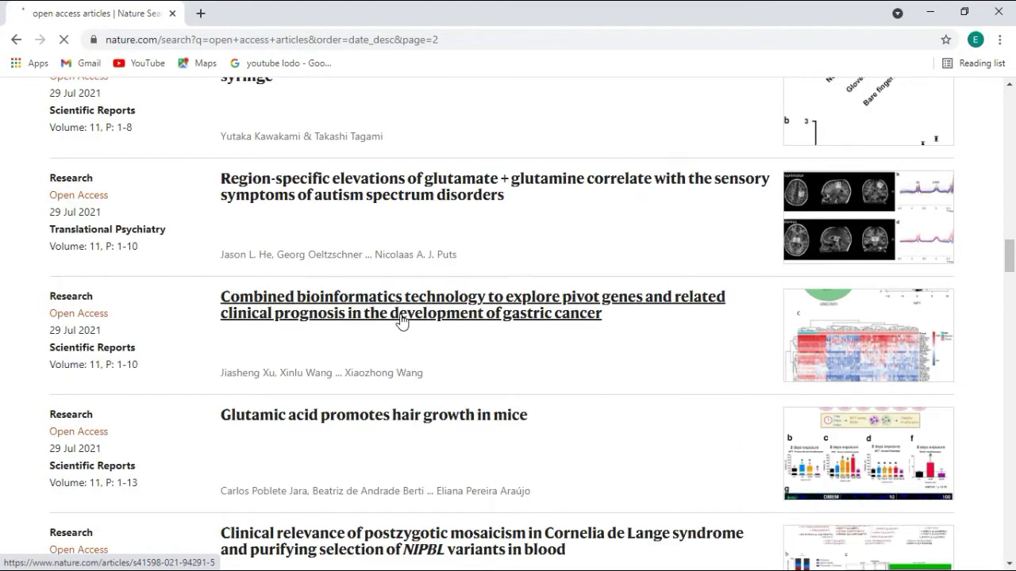
scroll(402, 320, down, 4)
scroll(402, 320, up, 13)
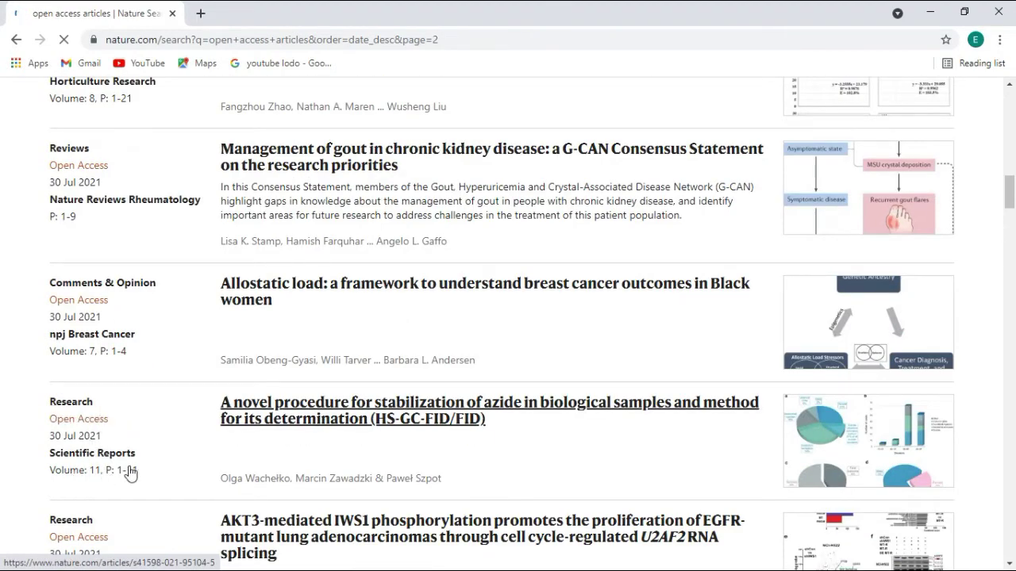
scroll(289, 429, down, 7)
scroll(290, 428, down, 4)
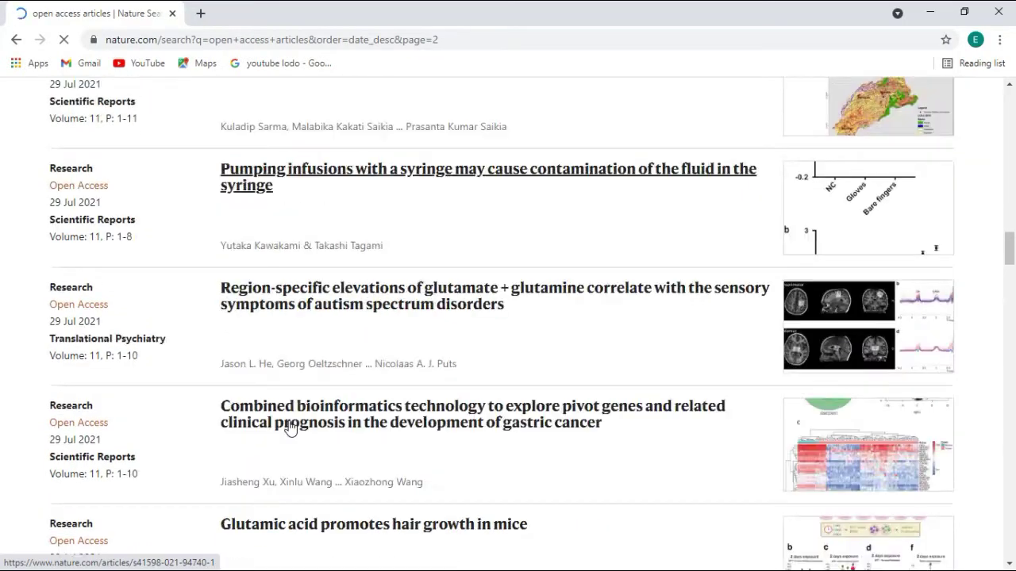
scroll(290, 429, down, 5)
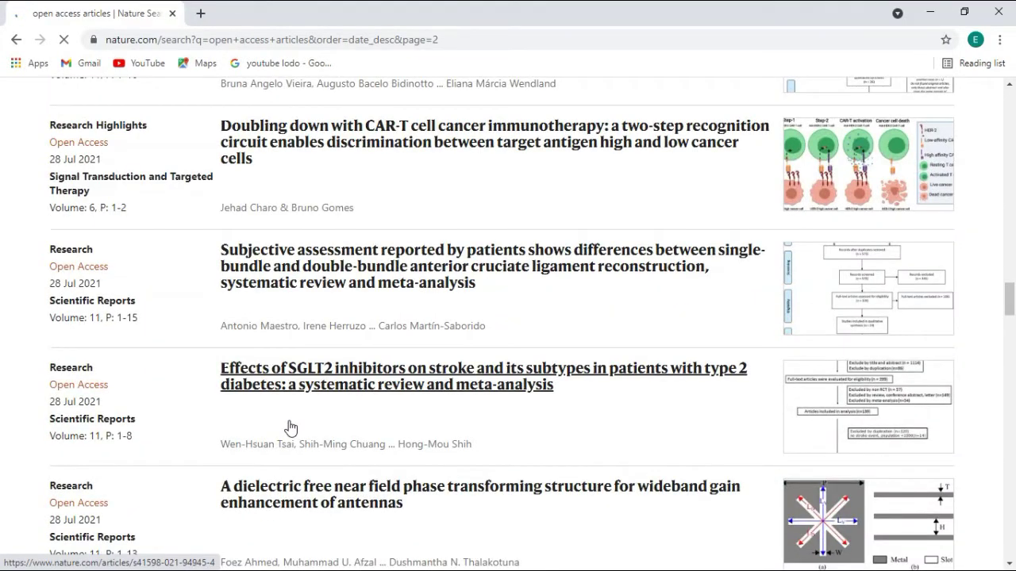
scroll(290, 429, down, 9)
scroll(290, 429, down, 4)
scroll(289, 429, down, 15)
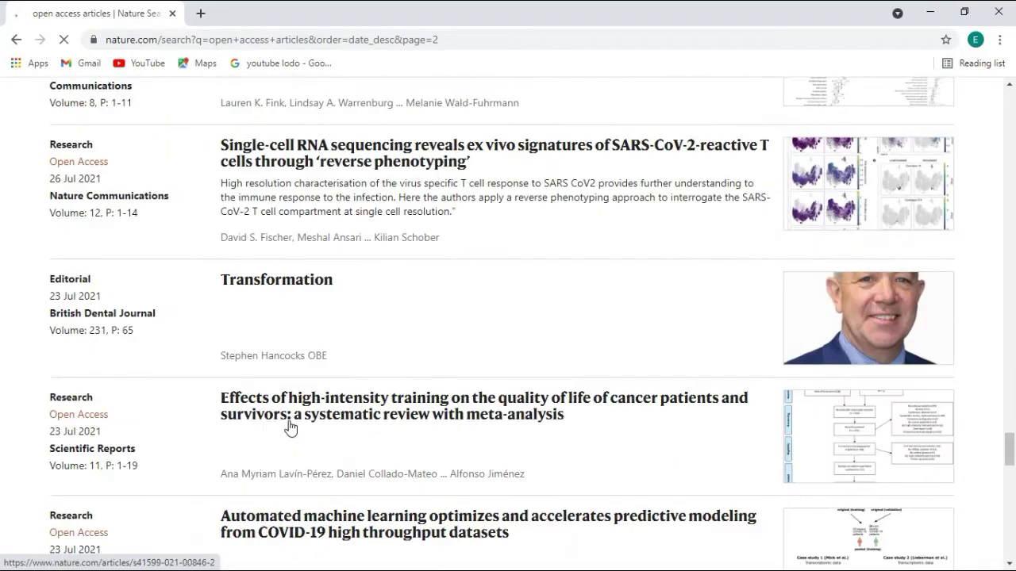